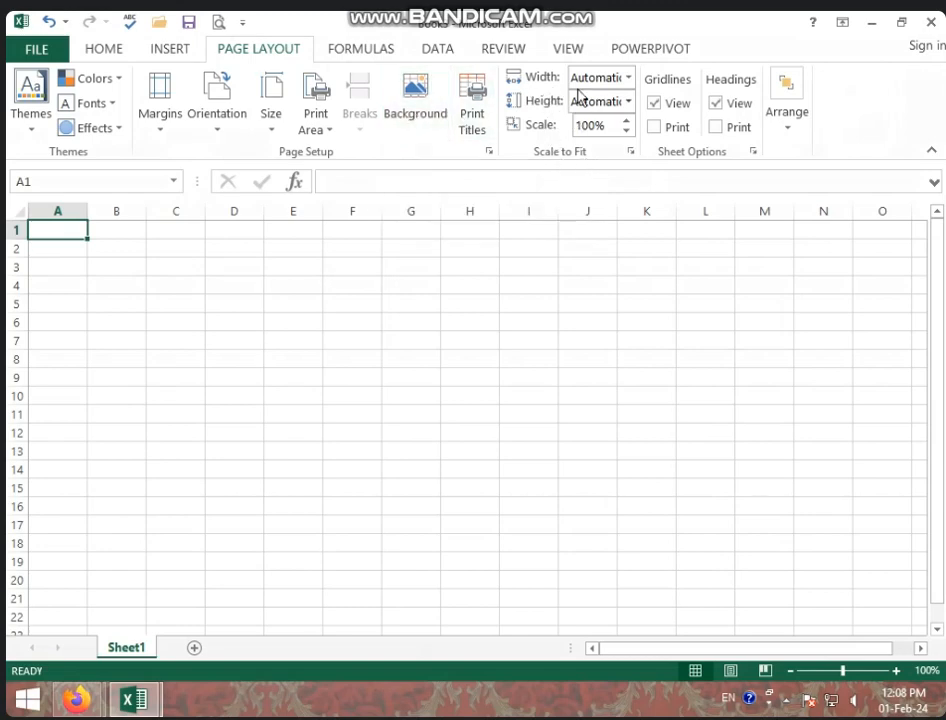
Preview the blank sheet in Page Layout view and return it to Normal view
click(224, 303)
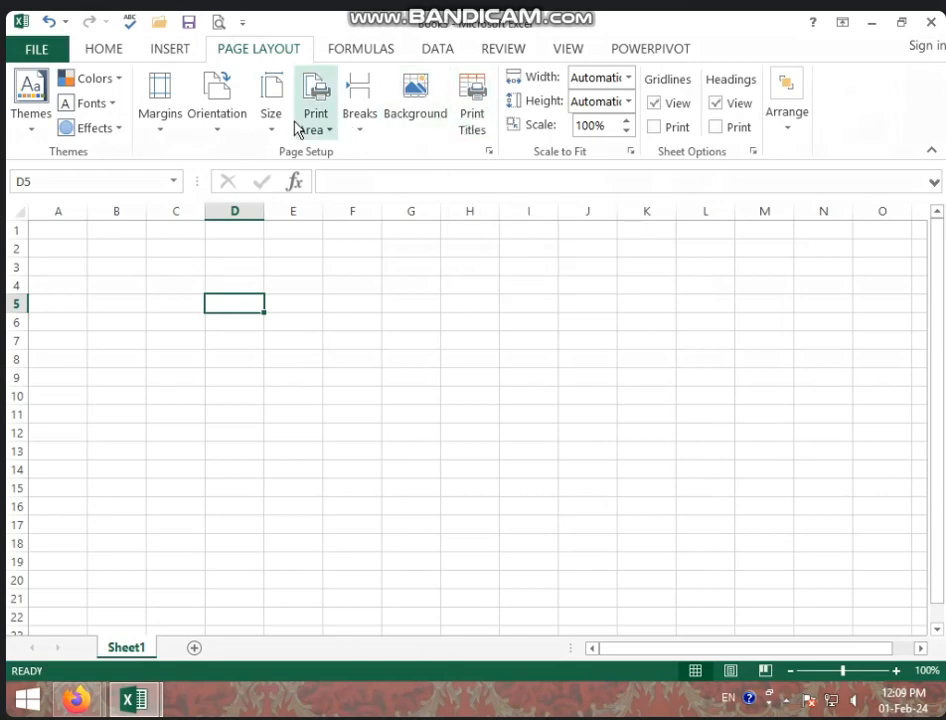
click(327, 140)
click(366, 182)
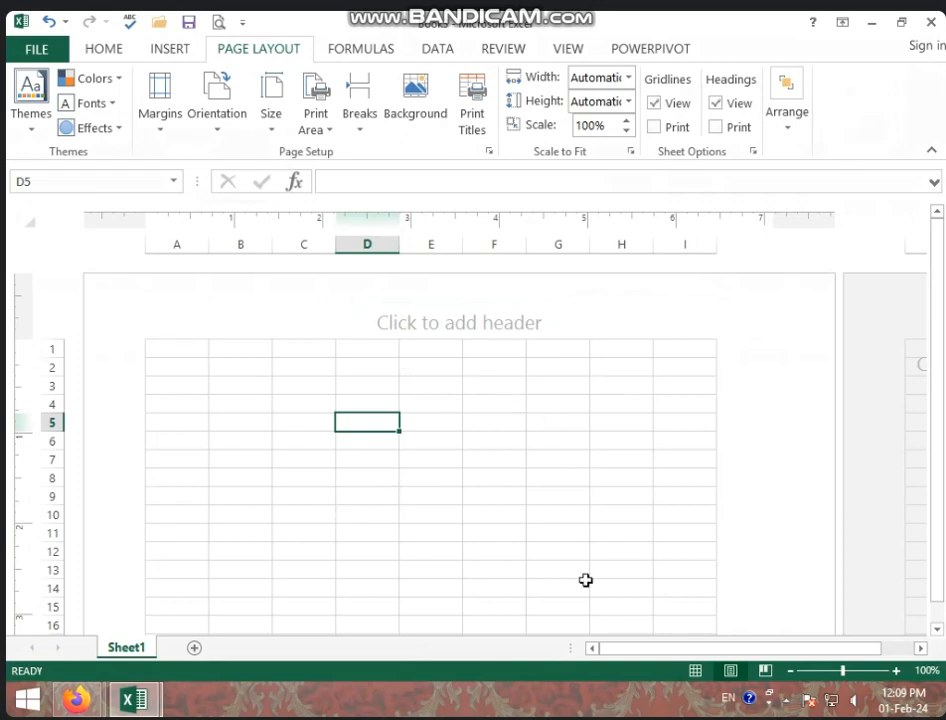
click(697, 671)
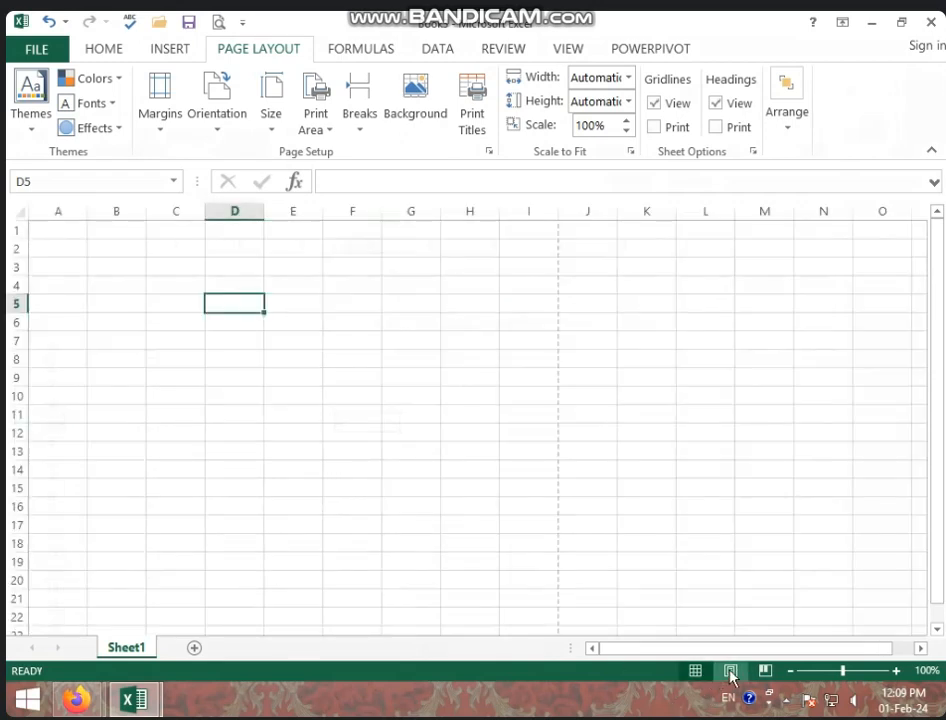
click(490, 405)
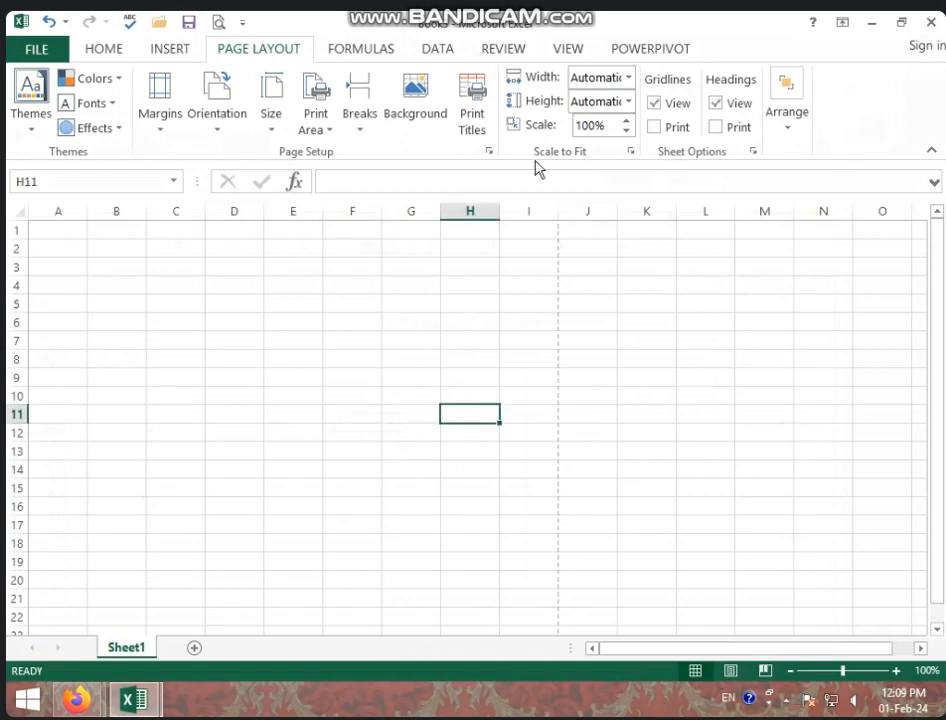
Open the recent MARKSHEET workbook from the "3 to 3 30 class" folder and show its MARKSHEET sheet
click(20, 50)
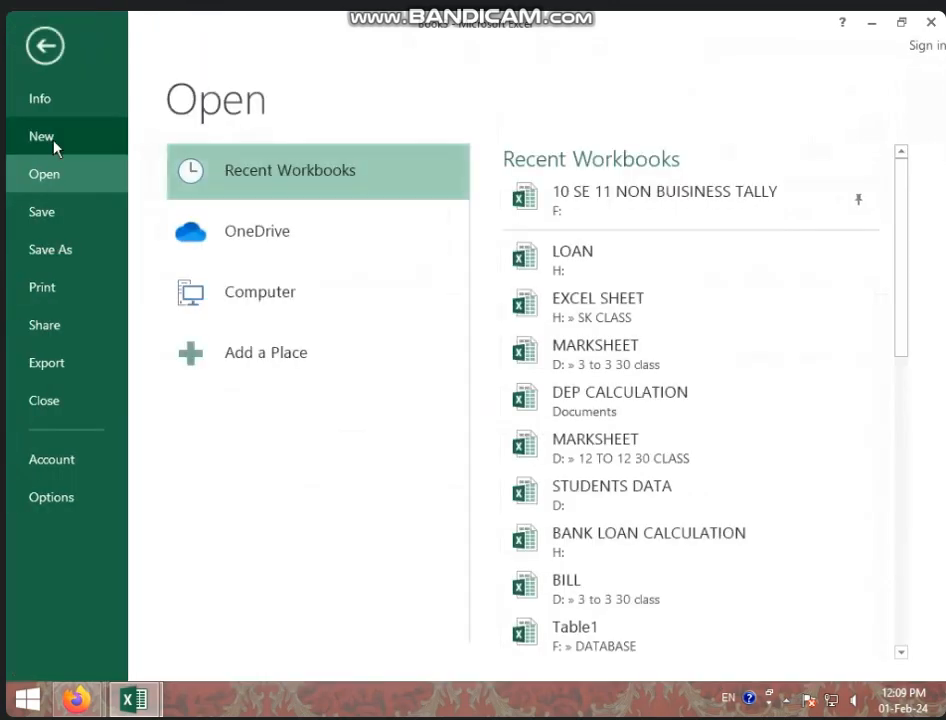
click(598, 365)
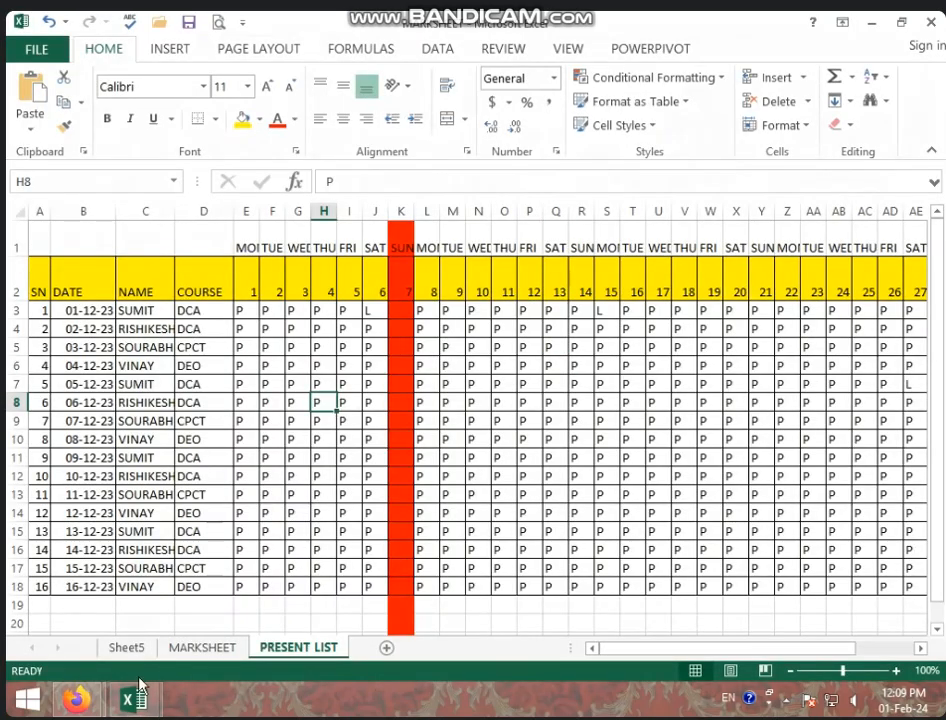
click(198, 648)
click(466, 553)
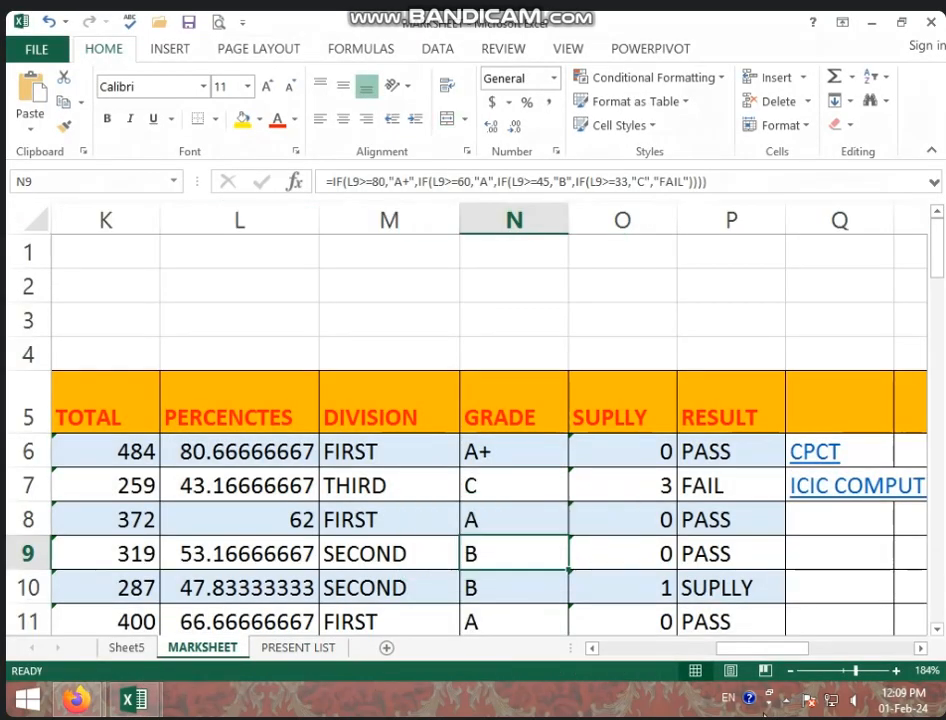
Switch the MARKSHEET sheet to Page Layout view and examine how its table is divided into pages
click(803, 672)
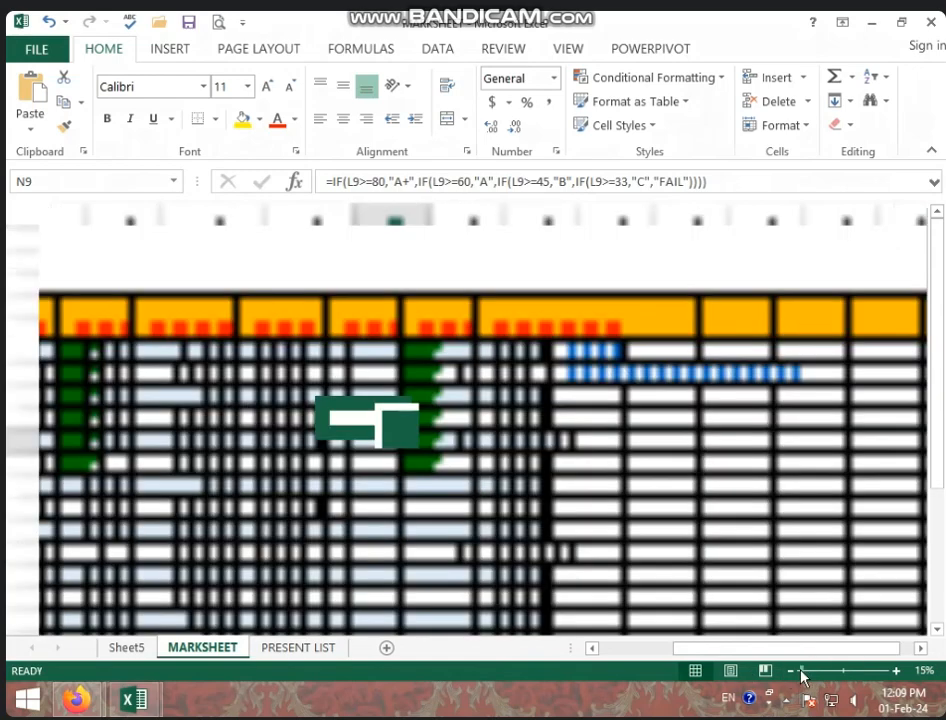
click(897, 671)
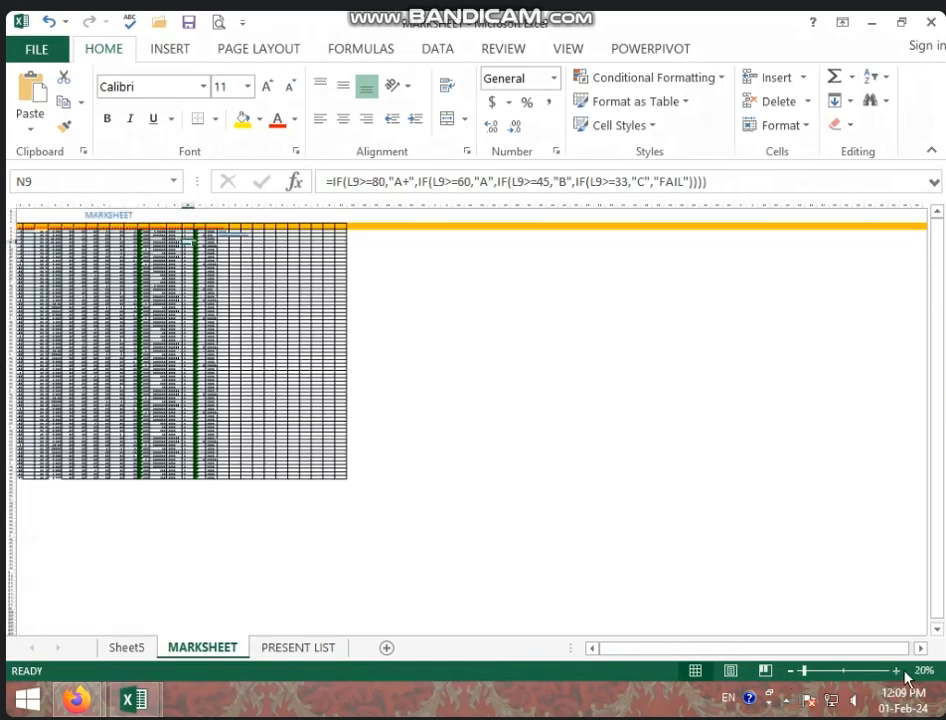
click(897, 671)
click(897, 671)
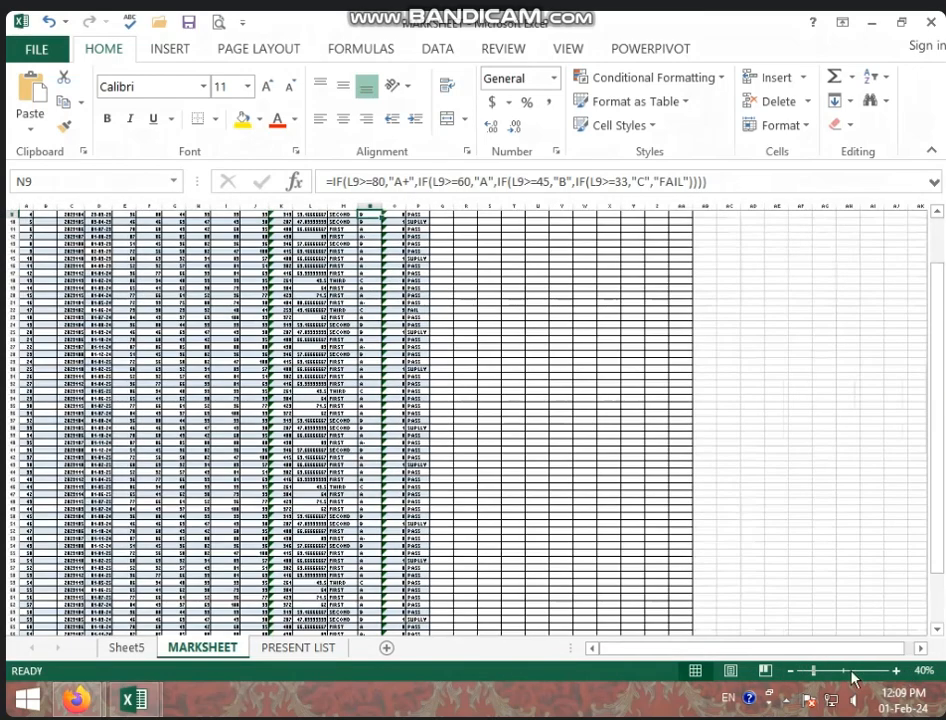
click(730, 671)
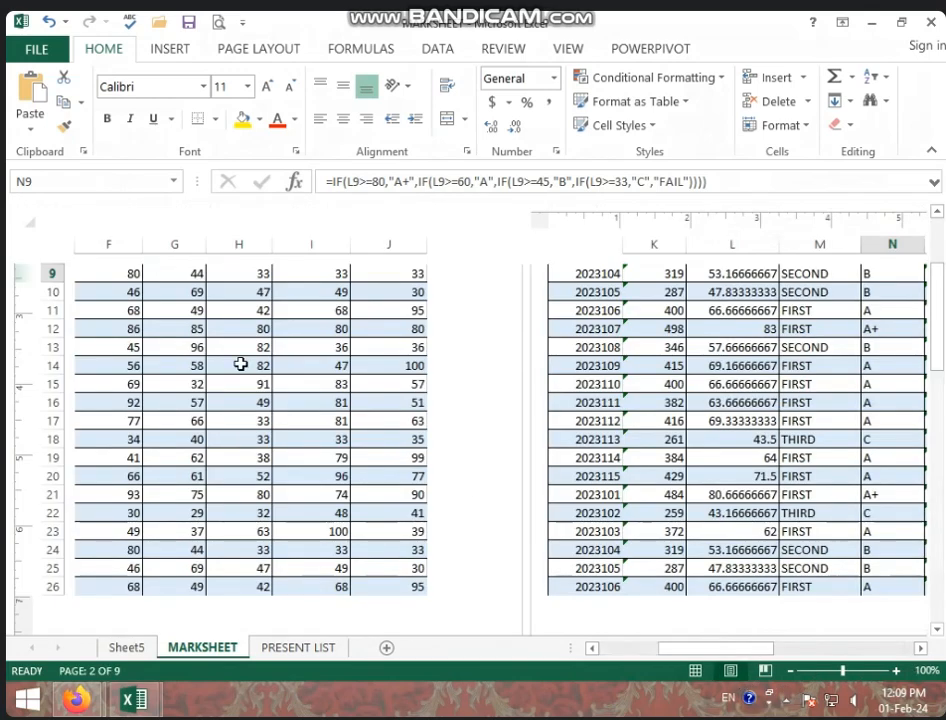
scroll(228, 390, down, 2)
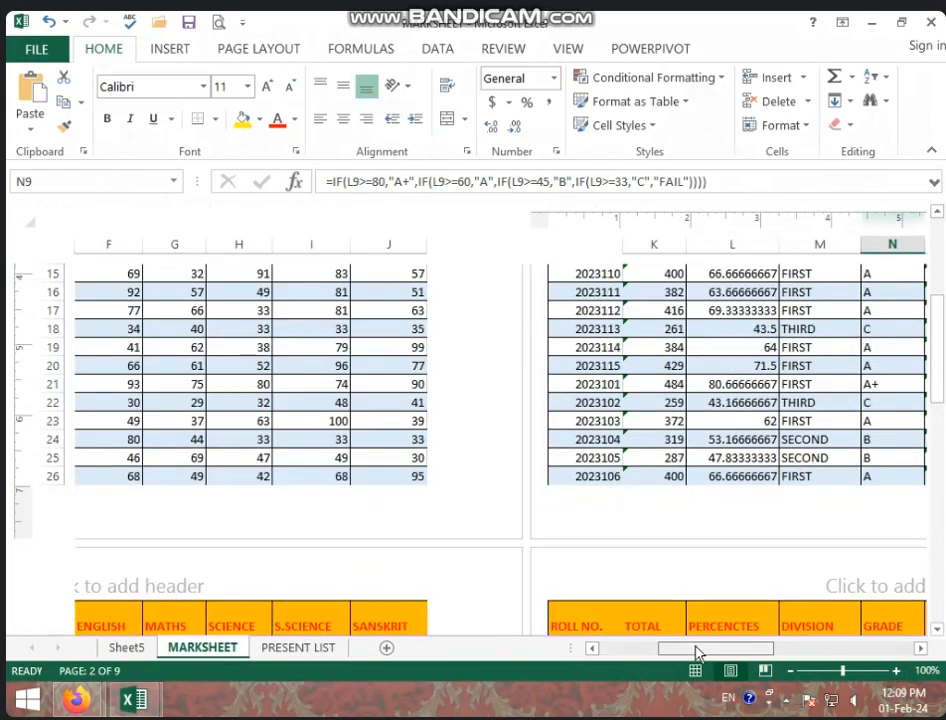
drag(700, 648, 640, 648)
scroll(401, 513, up, 5)
scroll(339, 424, down, 5)
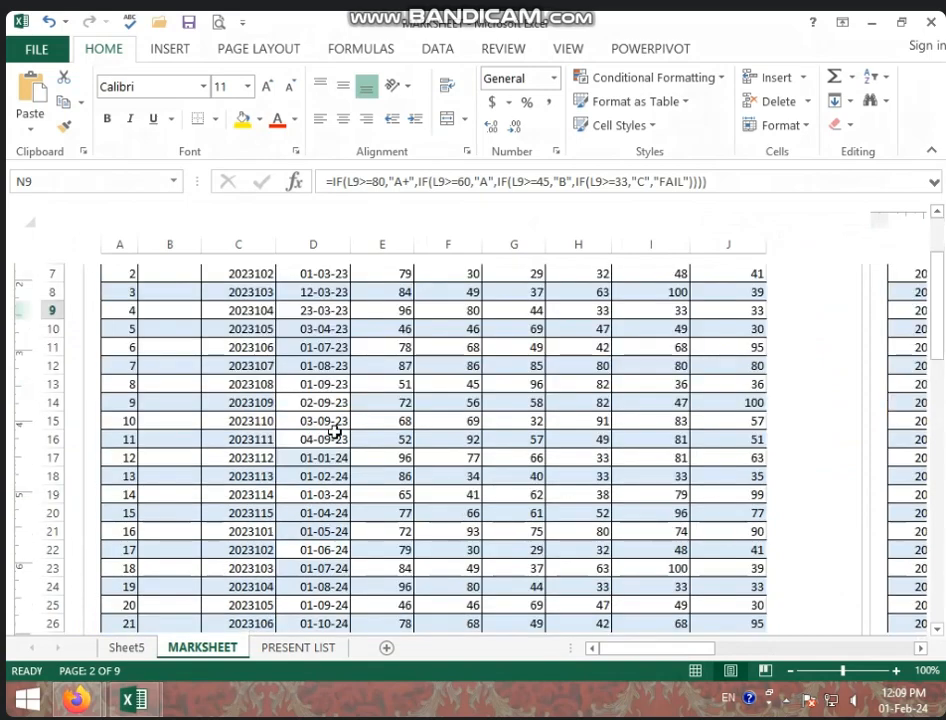
Set the page orientation of the MARKSHEET sheet to Portrait
click(262, 48)
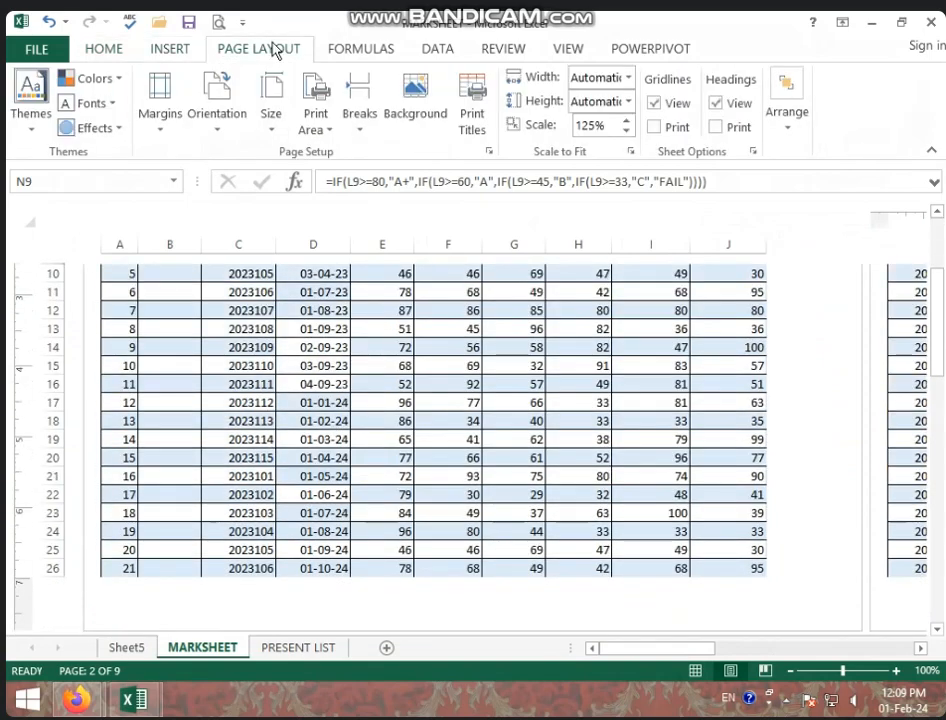
click(215, 133)
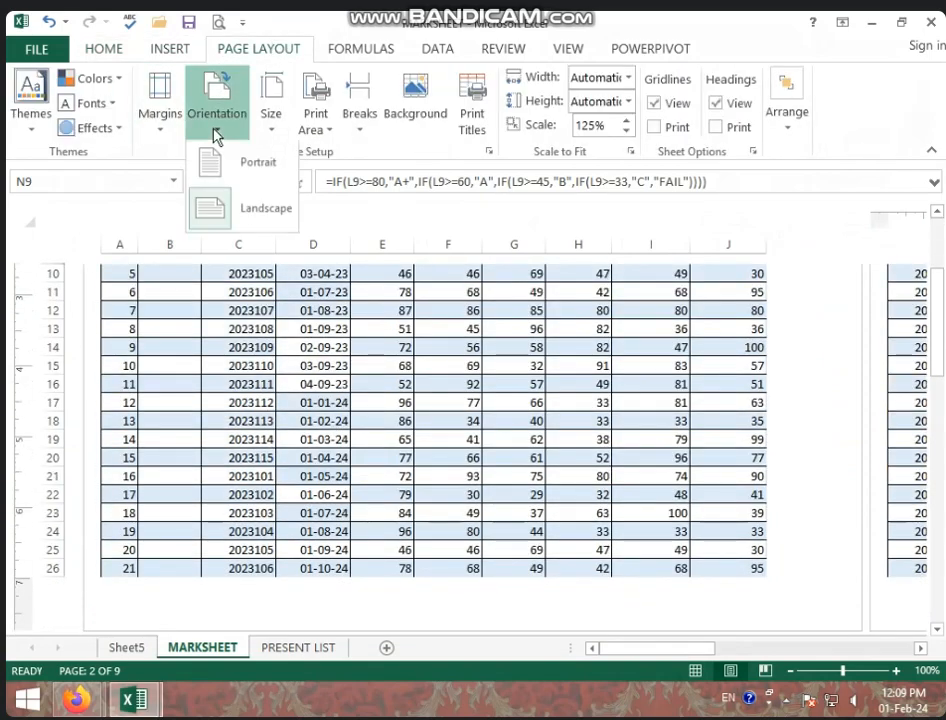
click(249, 180)
Examine how the marks table's columns and title are split across the portrait pages
drag(331, 491, 580, 493)
scroll(367, 507, up, 5)
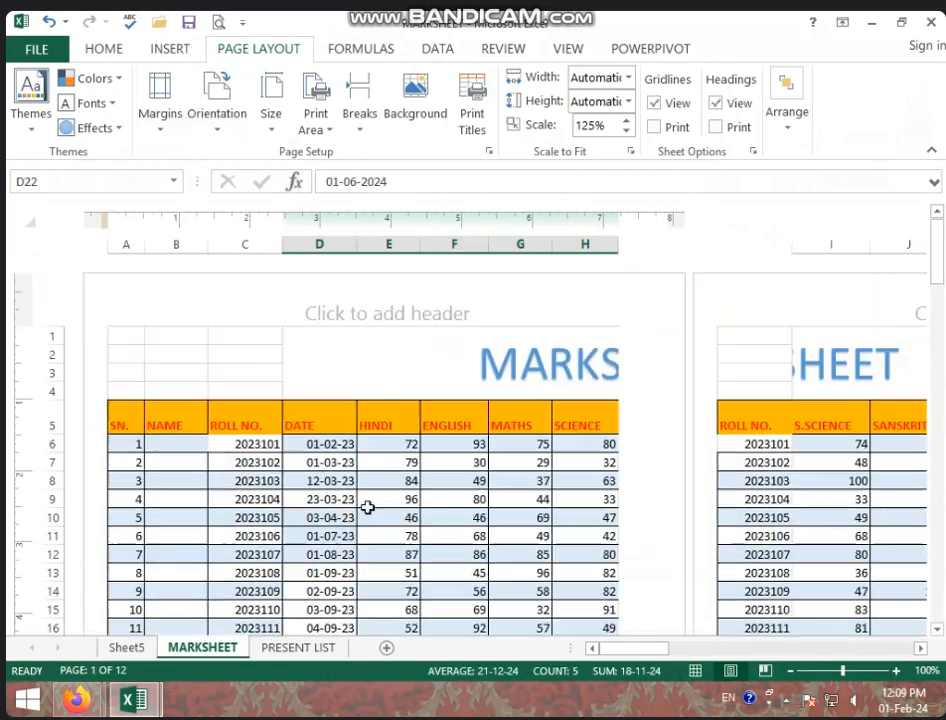
scroll(355, 445, down, 5)
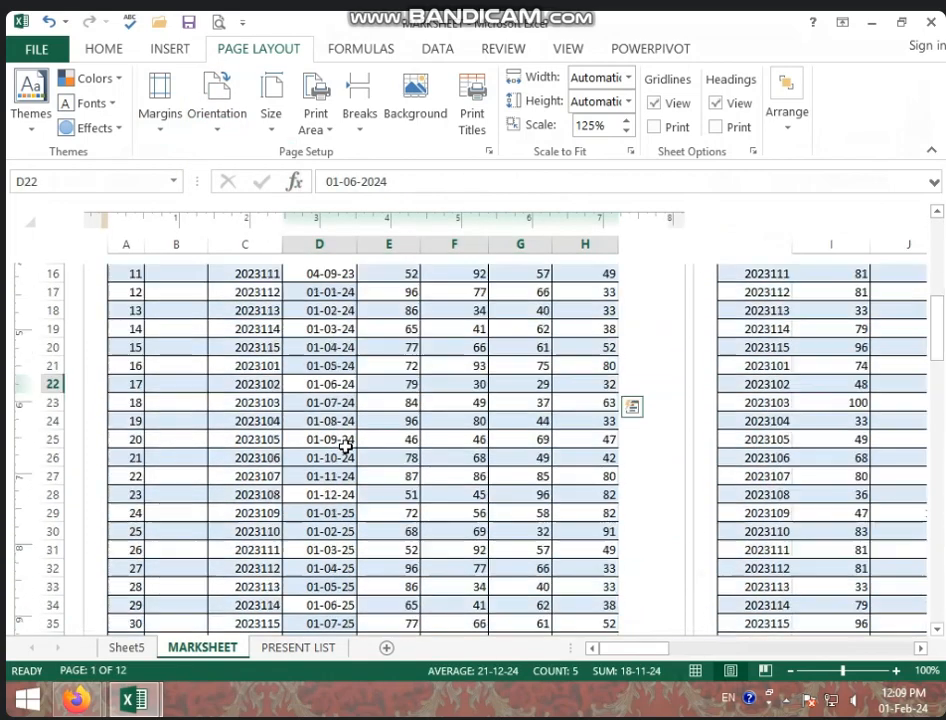
click(921, 648)
click(921, 648)
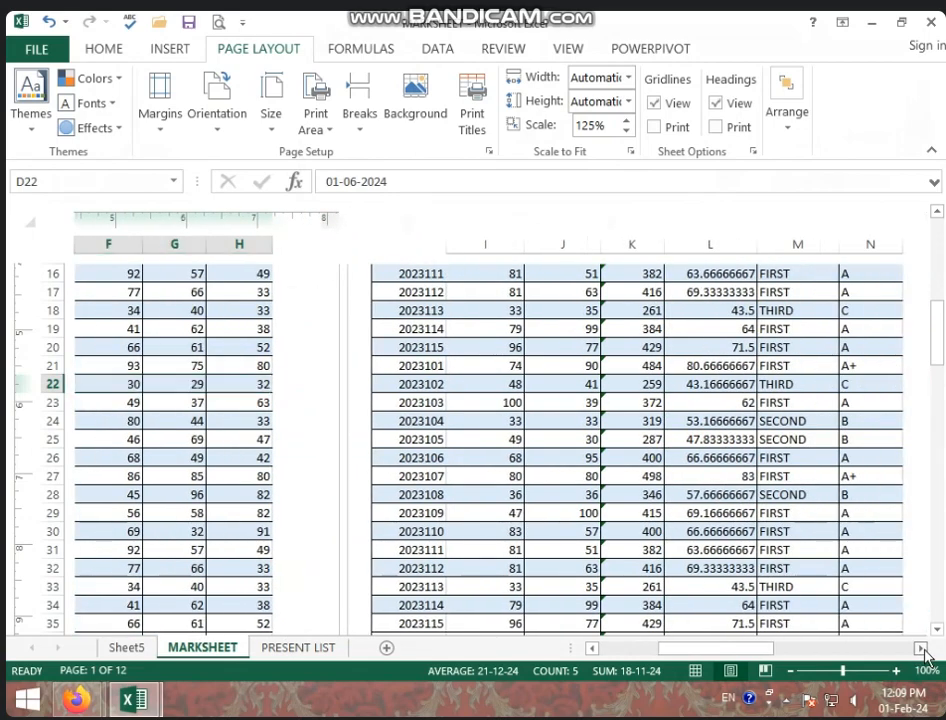
scroll(500, 390, up, 5)
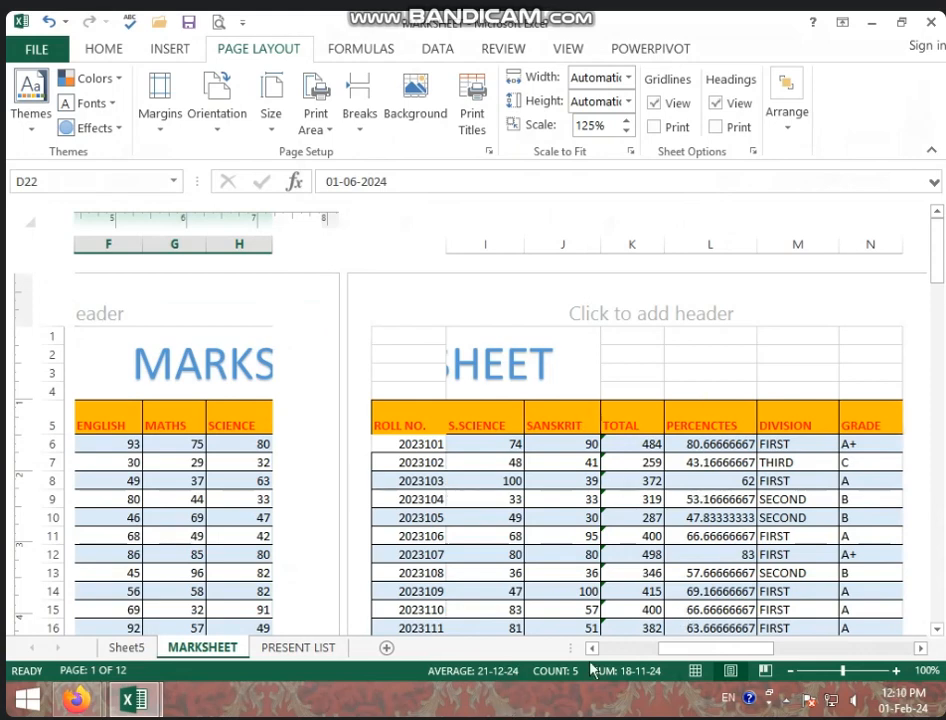
click(730, 672)
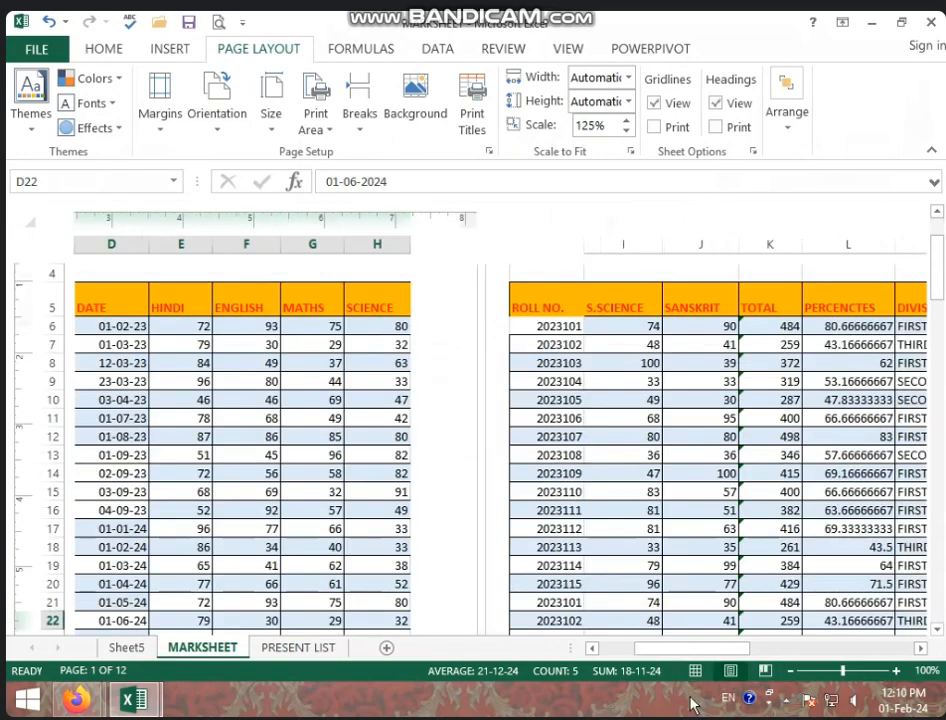
Return to Normal view and examine the dashed page-break lines across the marks table
click(695, 671)
click(208, 386)
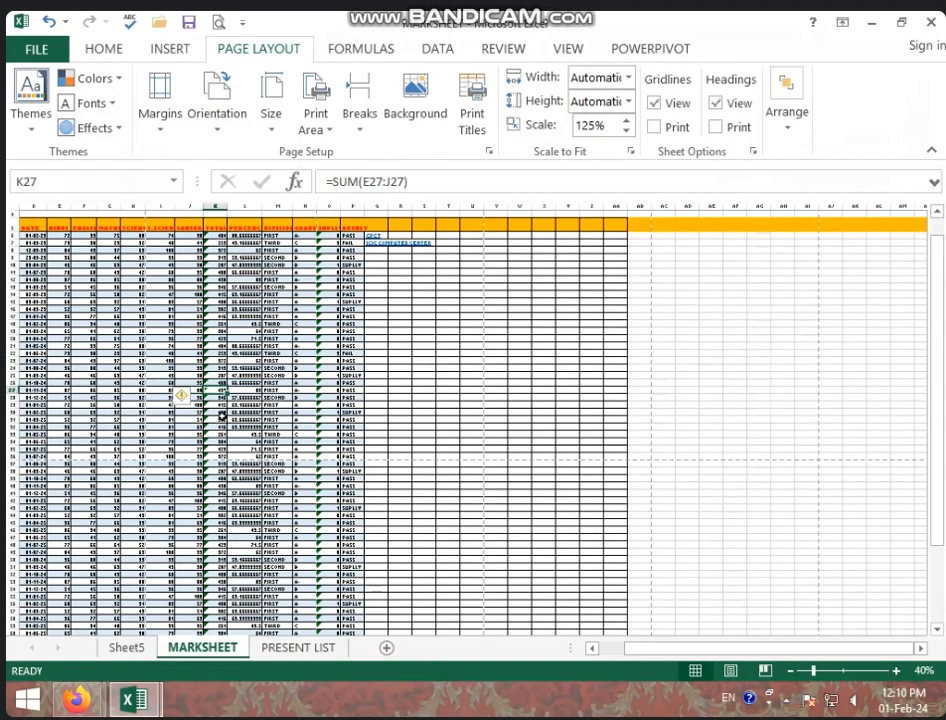
scroll(222, 430, down, 5)
scroll(222, 429, up, 6)
click(331, 338)
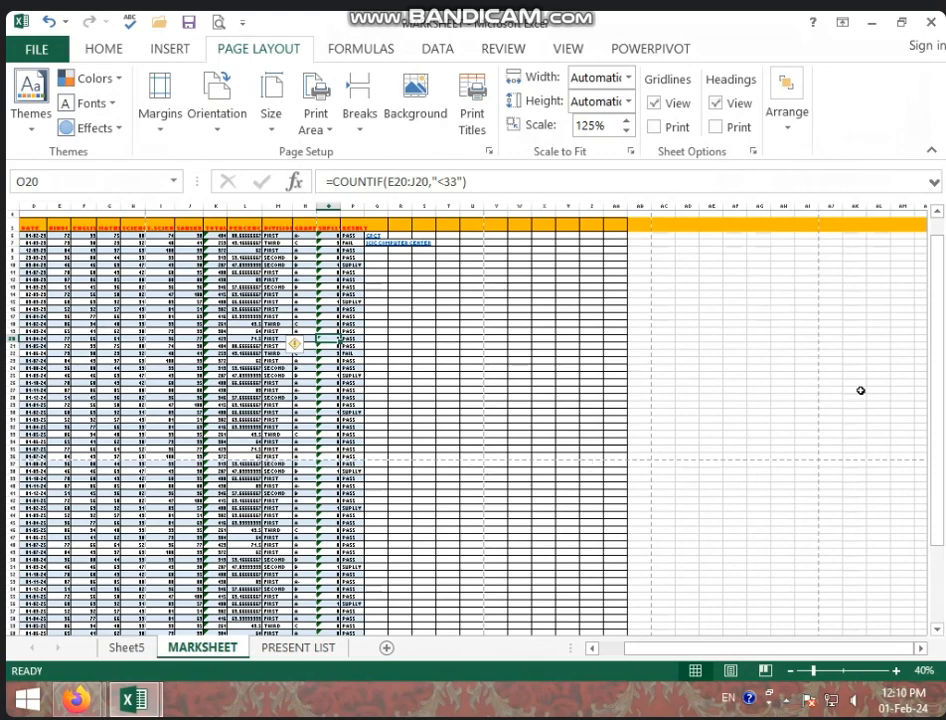
click(79, 382)
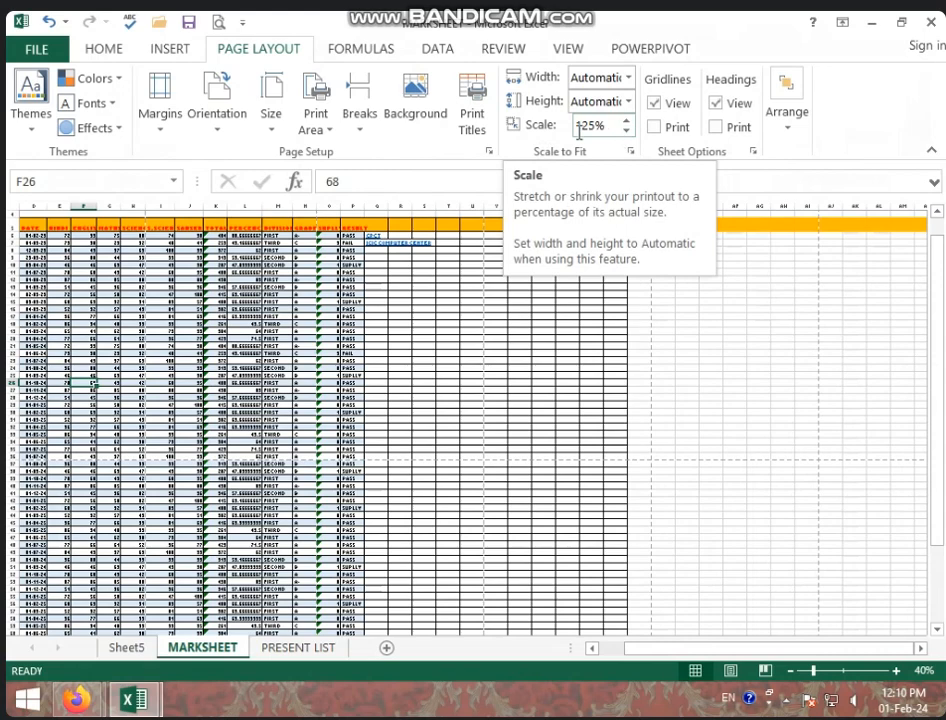
click(378, 353)
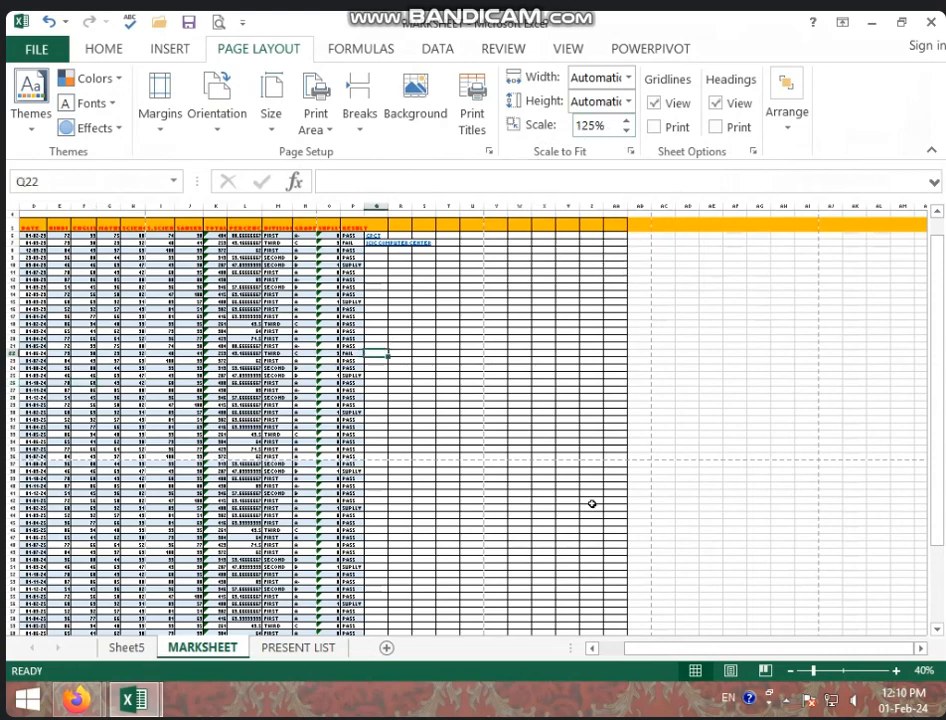
click(521, 411)
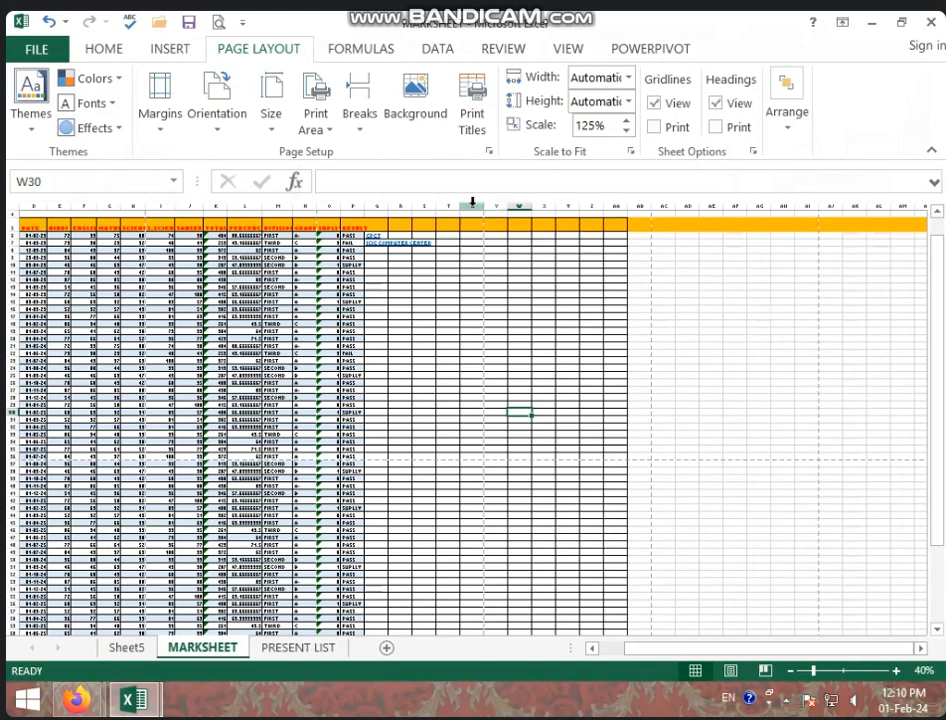
Remove all cell borders from columns U to AB
drag(473, 203, 638, 206)
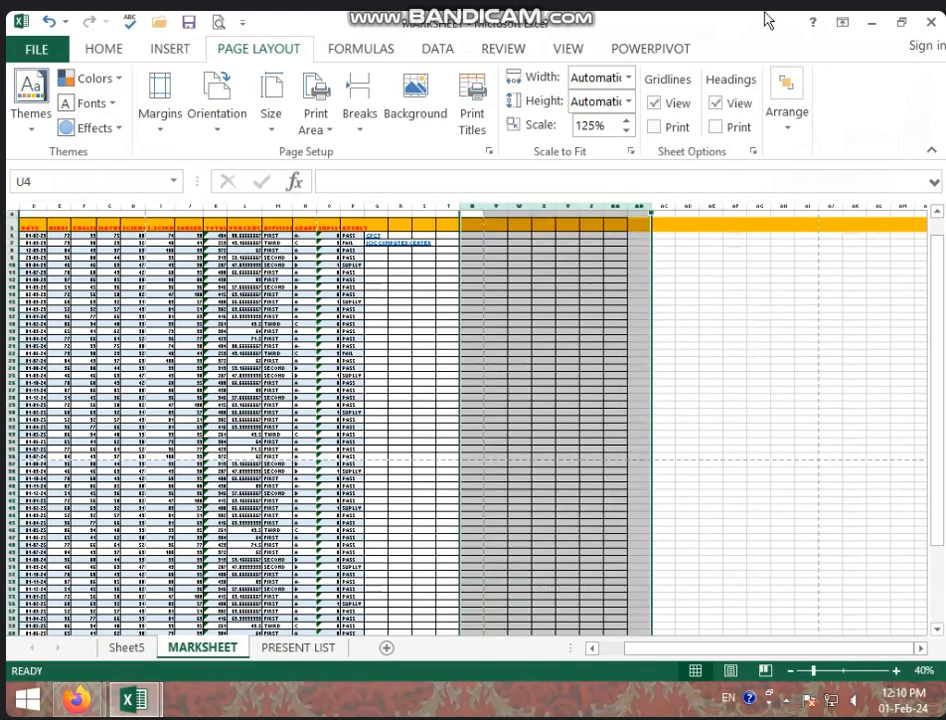
click(166, 50)
click(112, 48)
click(213, 120)
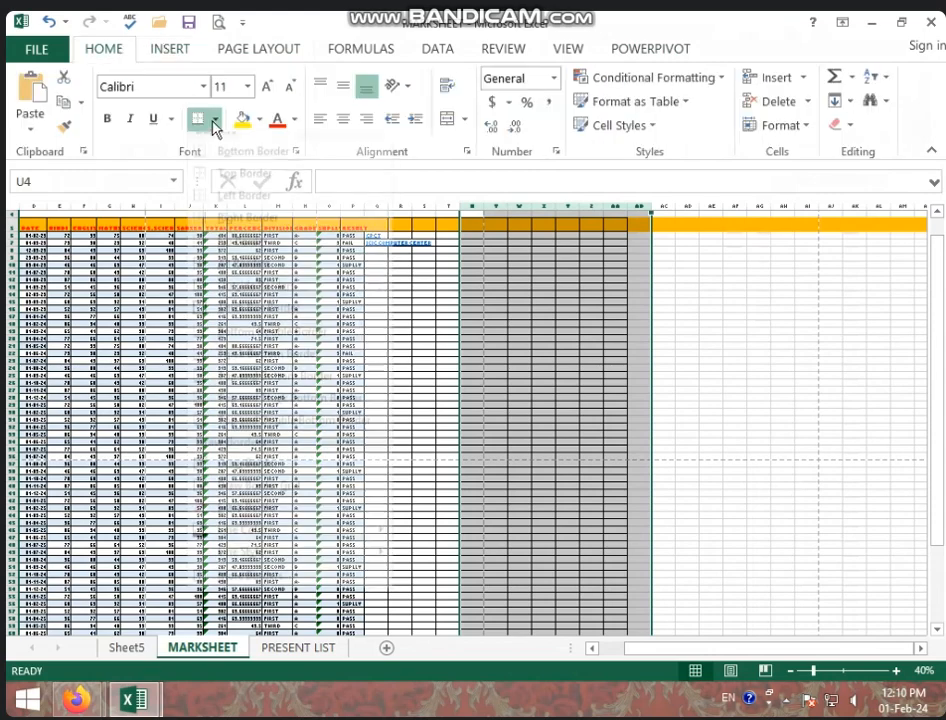
click(242, 256)
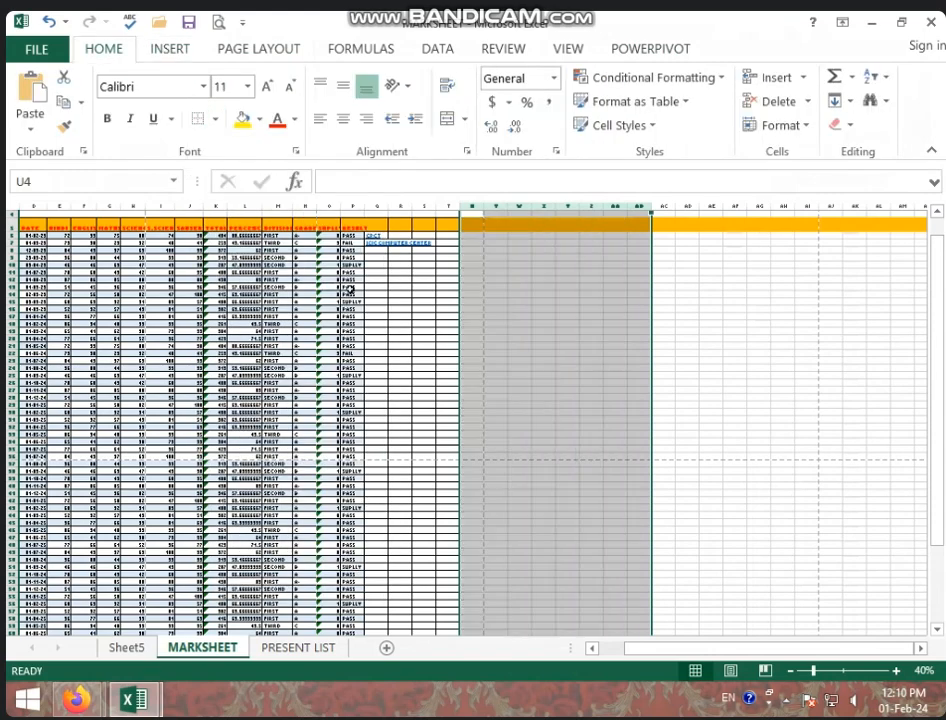
click(519, 345)
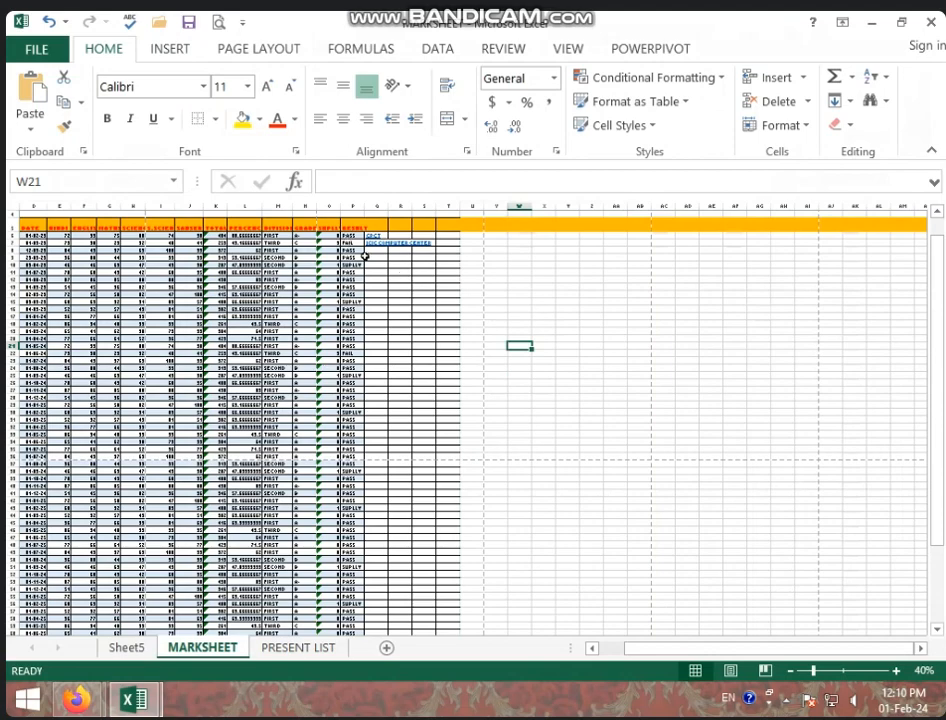
click(473, 490)
click(377, 493)
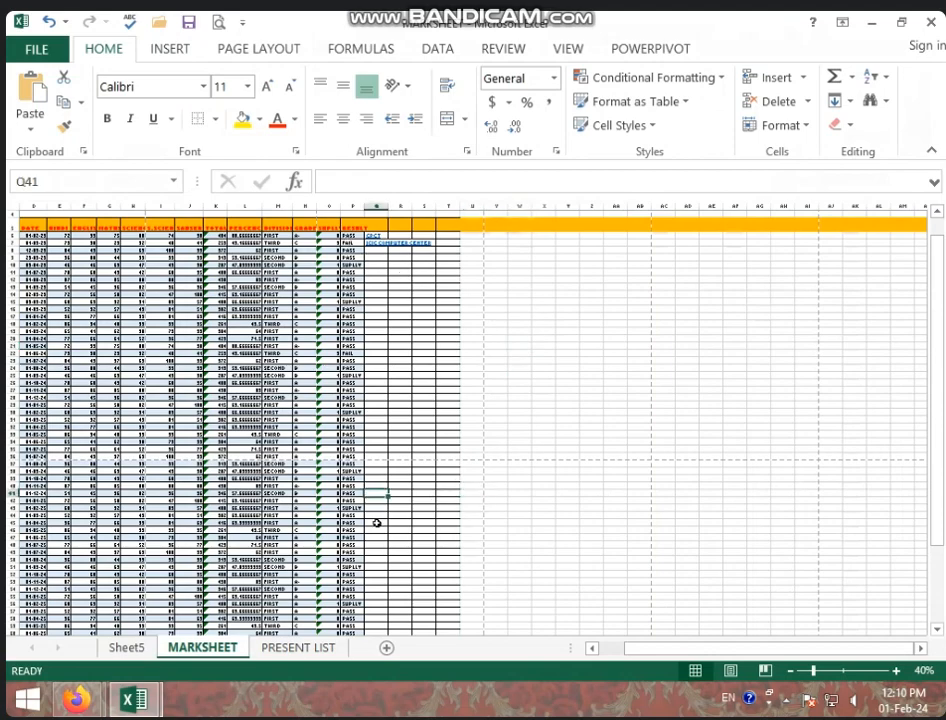
Check the mark sheet's pages in Page Layout view and return to Normal view at 70% zoom
click(730, 670)
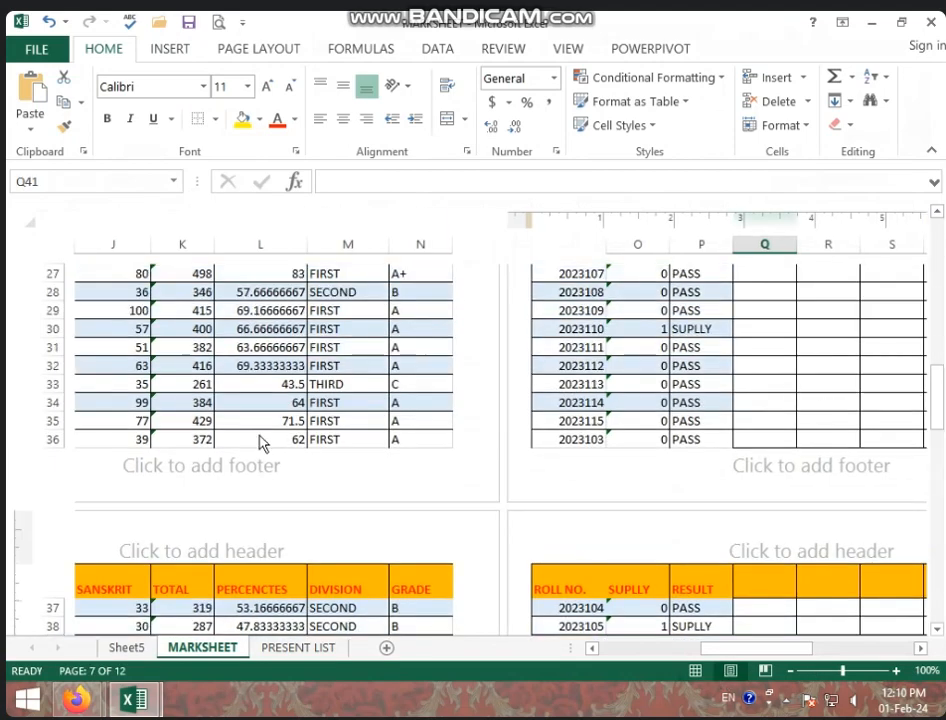
scroll(260, 443, up, 10)
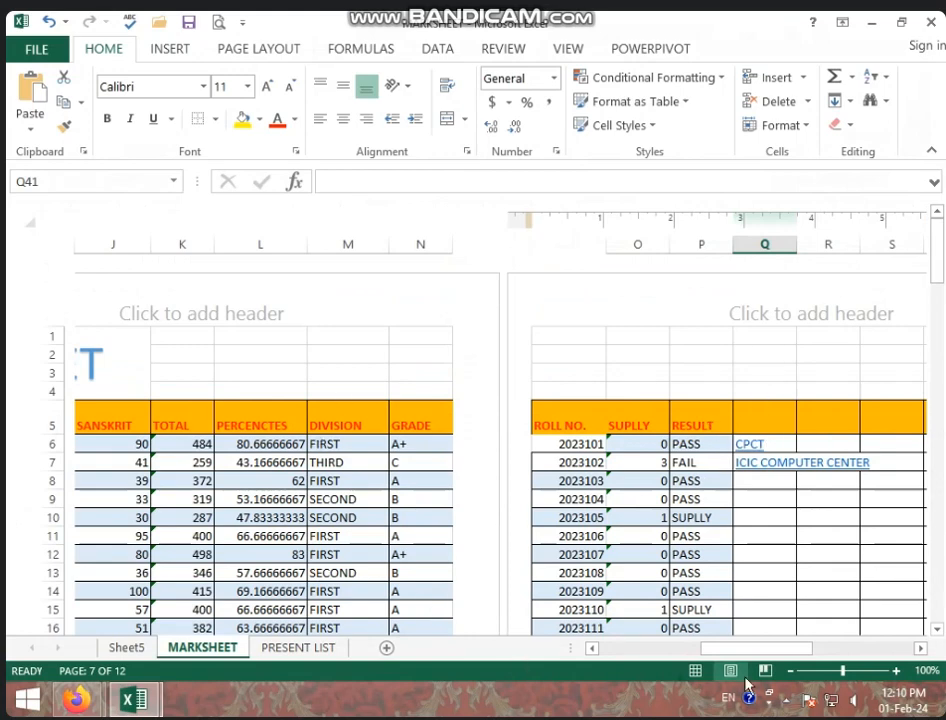
click(695, 670)
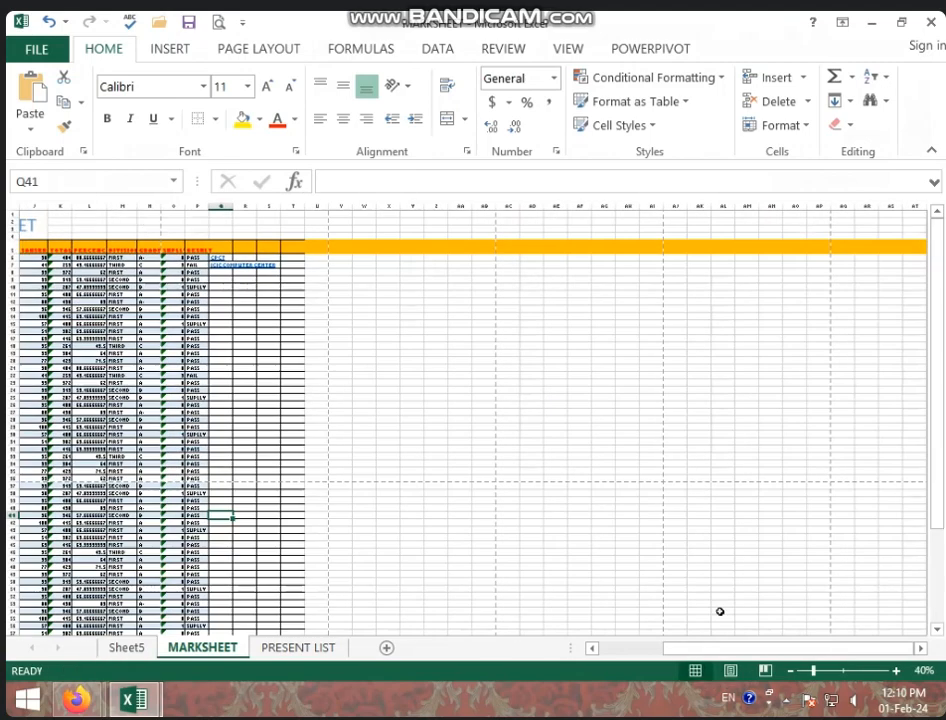
click(176, 331)
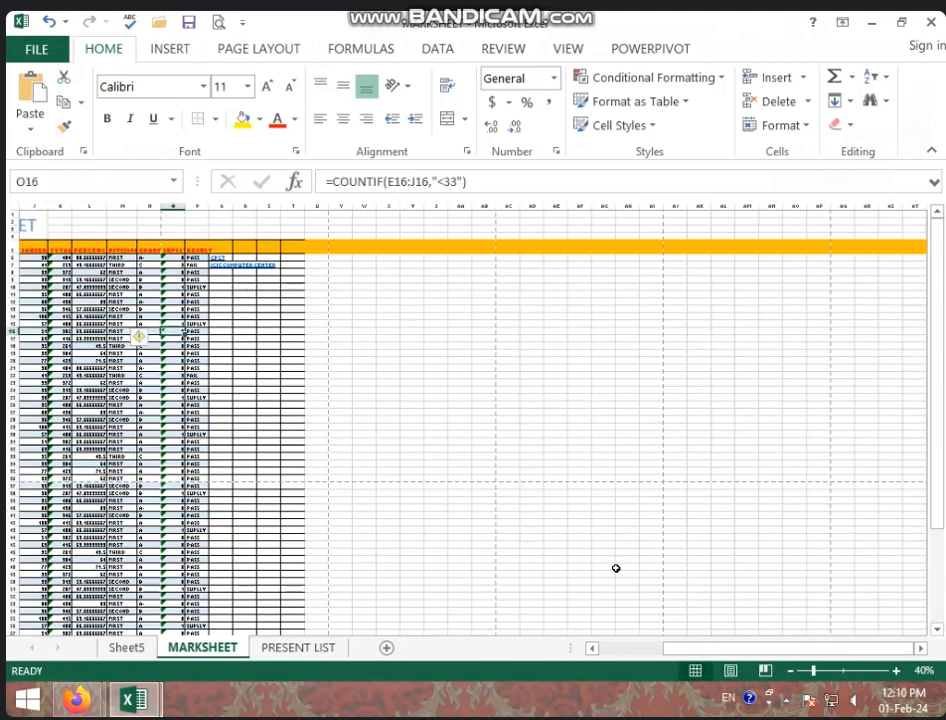
click(897, 671)
click(897, 671)
click(897, 671)
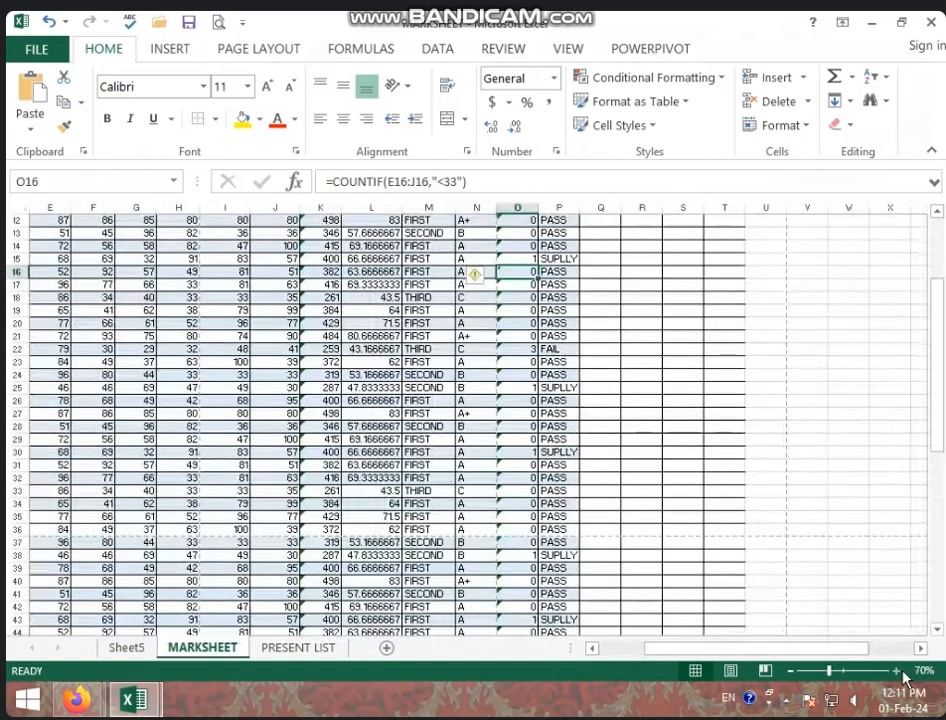
Zoom the mark sheet to 100% and preview its printout with the print width and height left on Automatic
click(897, 671)
click(897, 671)
click(897, 671)
click(105, 469)
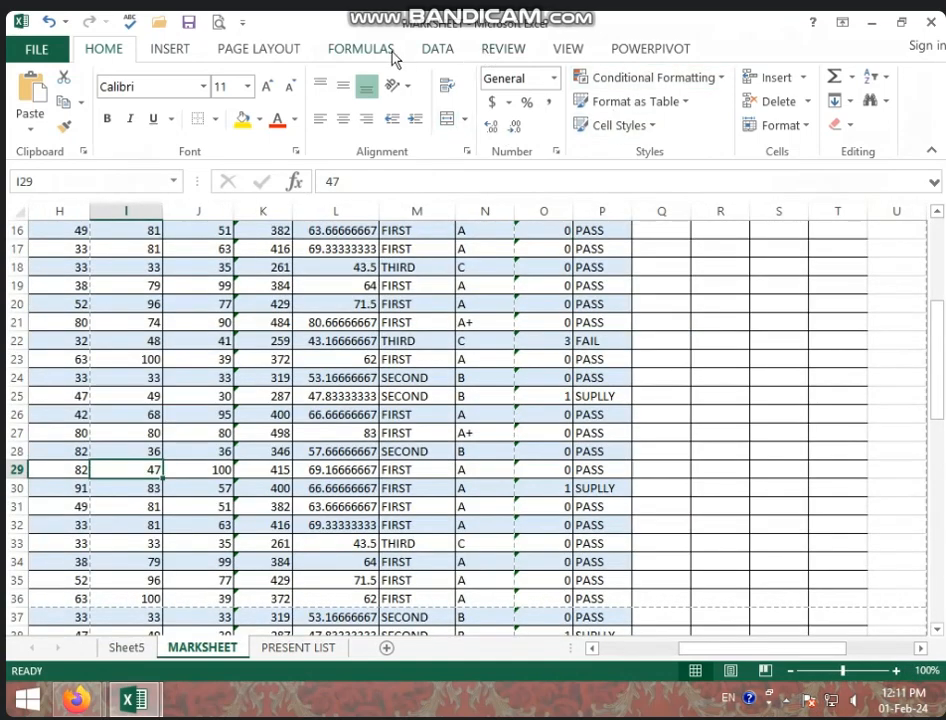
click(268, 52)
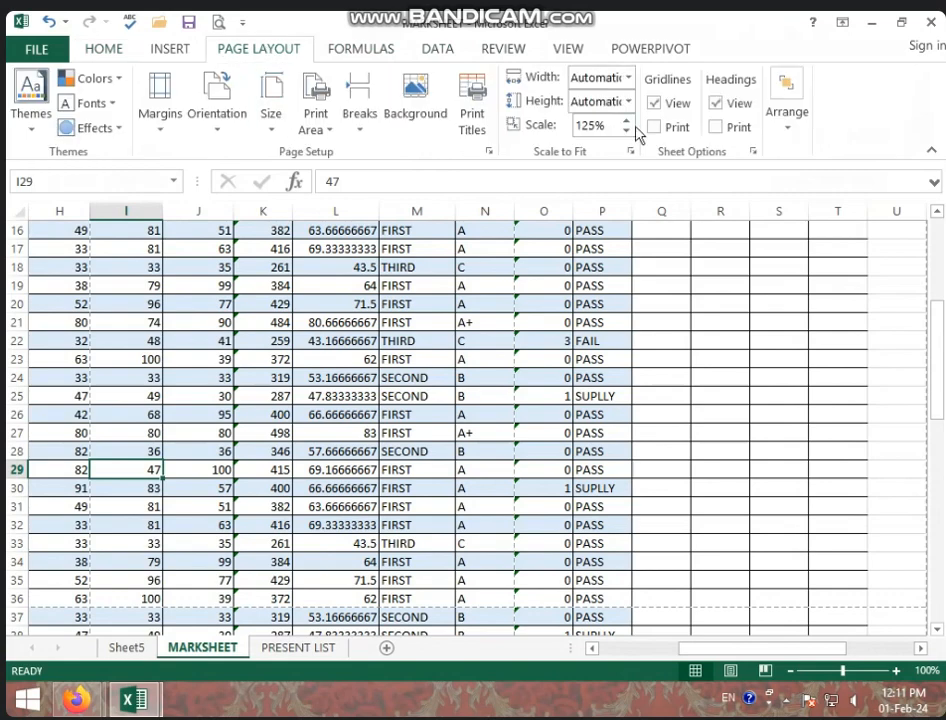
click(628, 78)
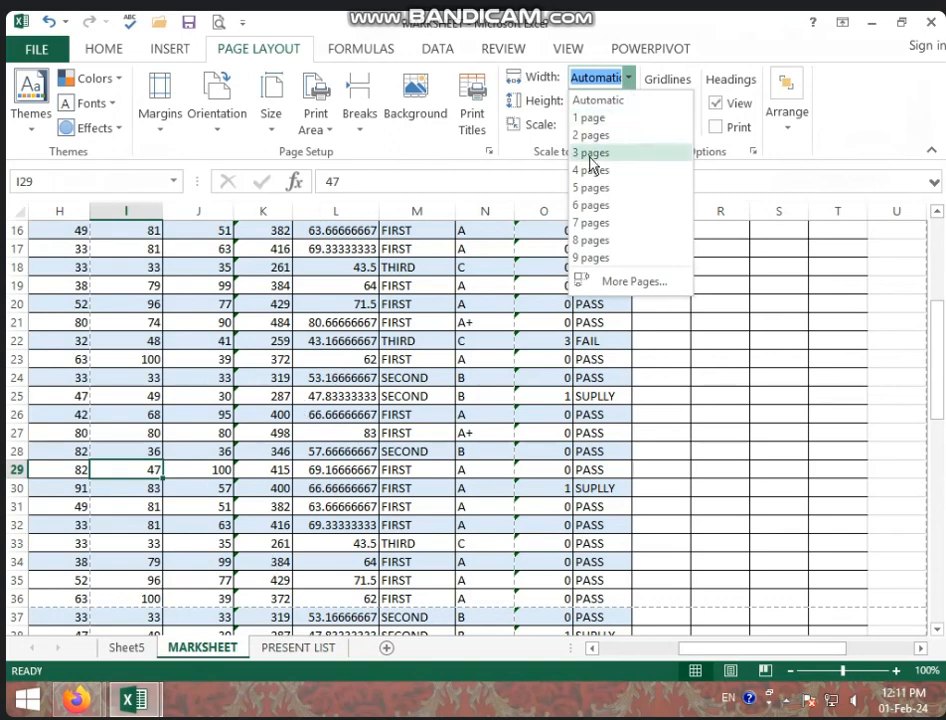
click(335, 442)
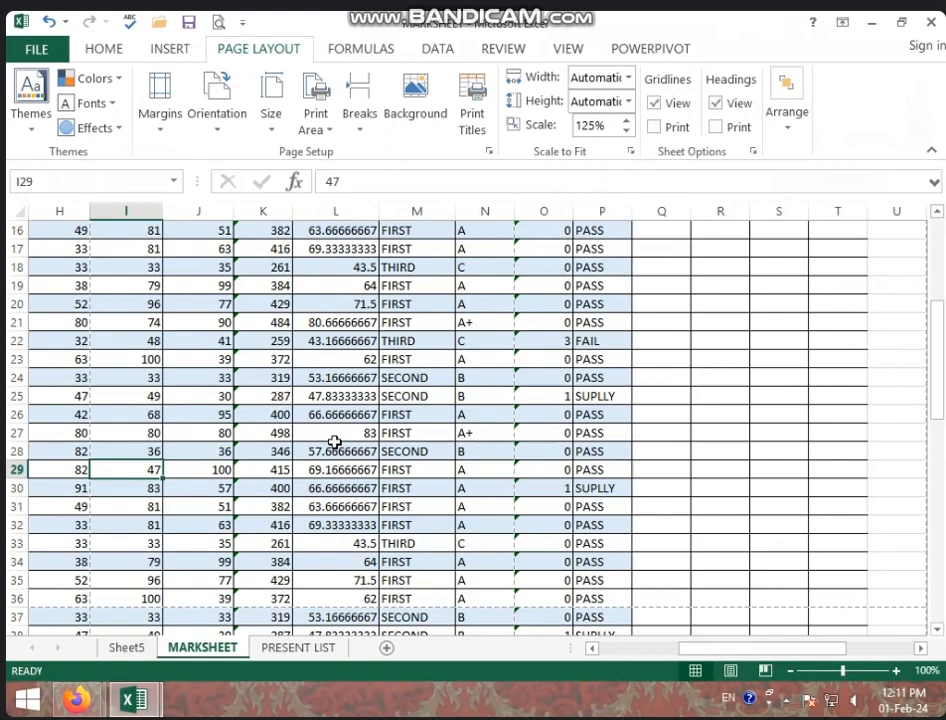
key(ctrl+p)
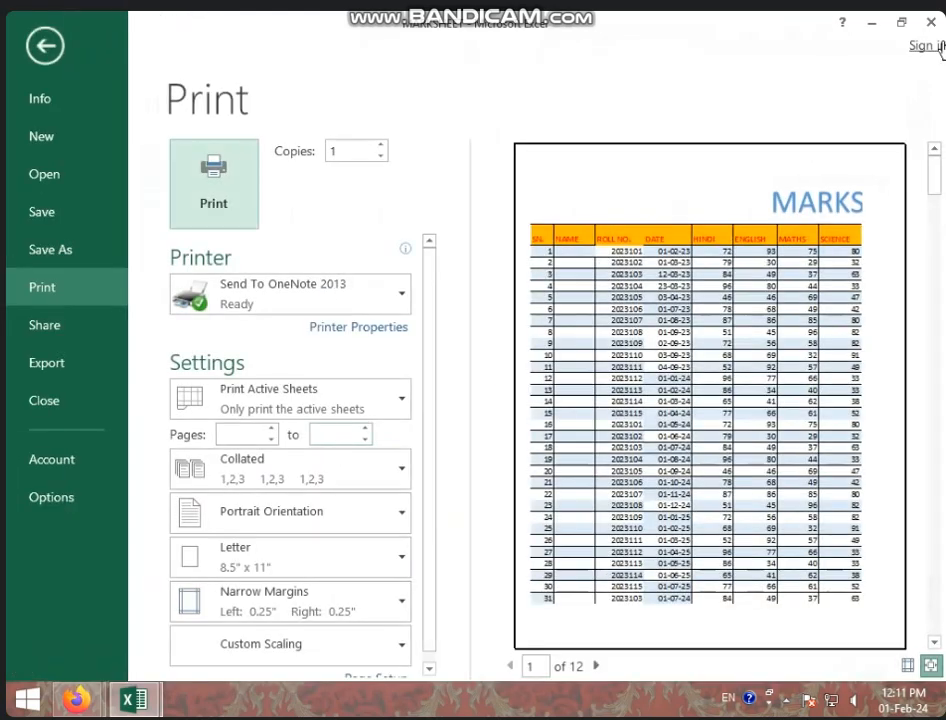
click(32, 44)
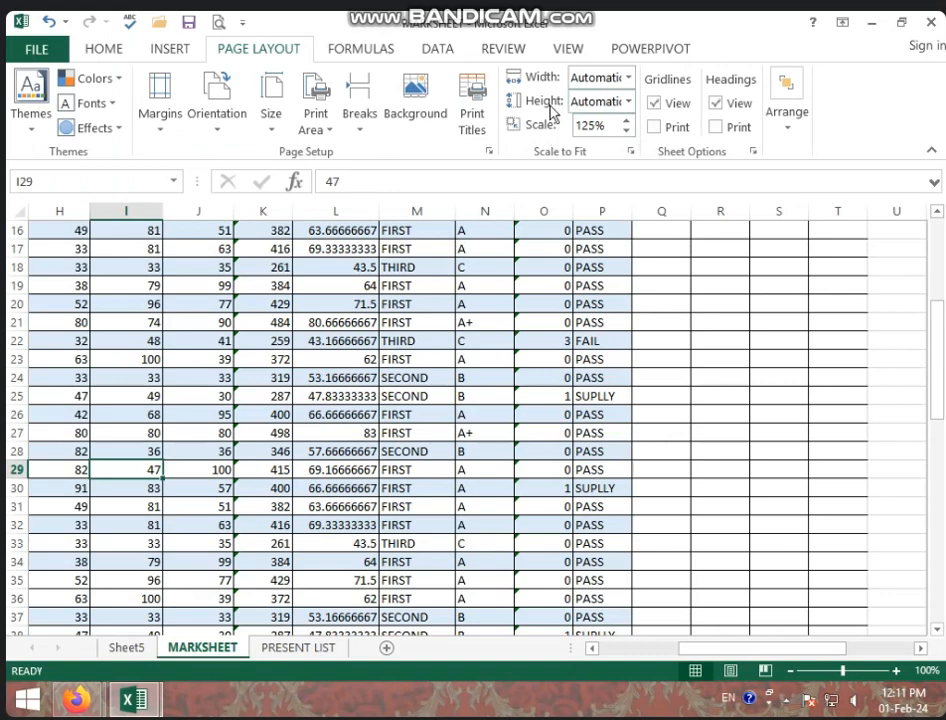
Fit the mark sheet's print width to 1 page and check the result in the print preview
click(629, 78)
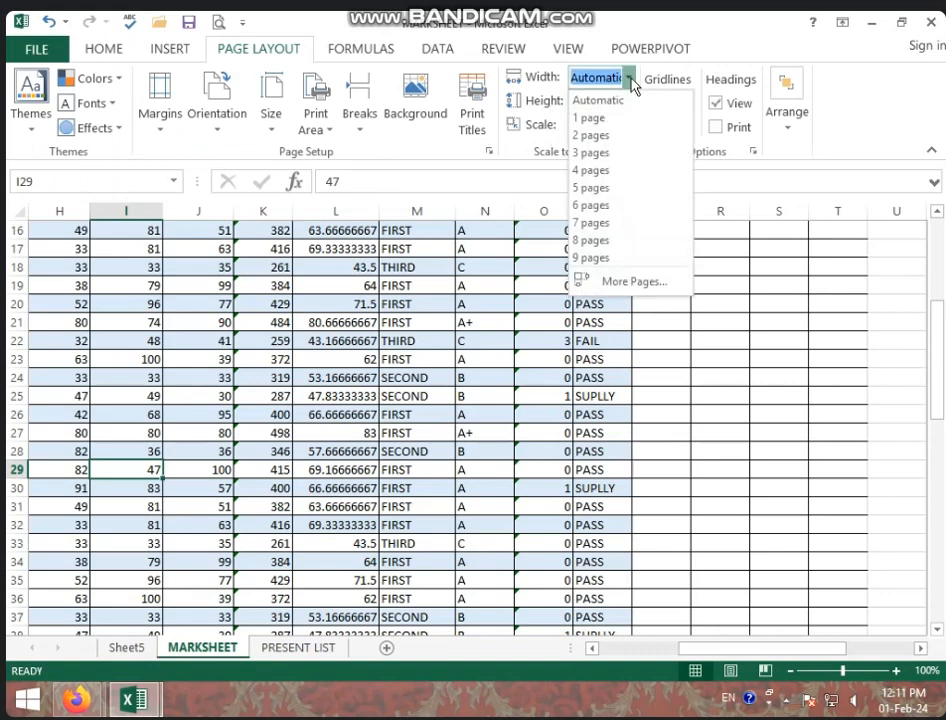
click(601, 119)
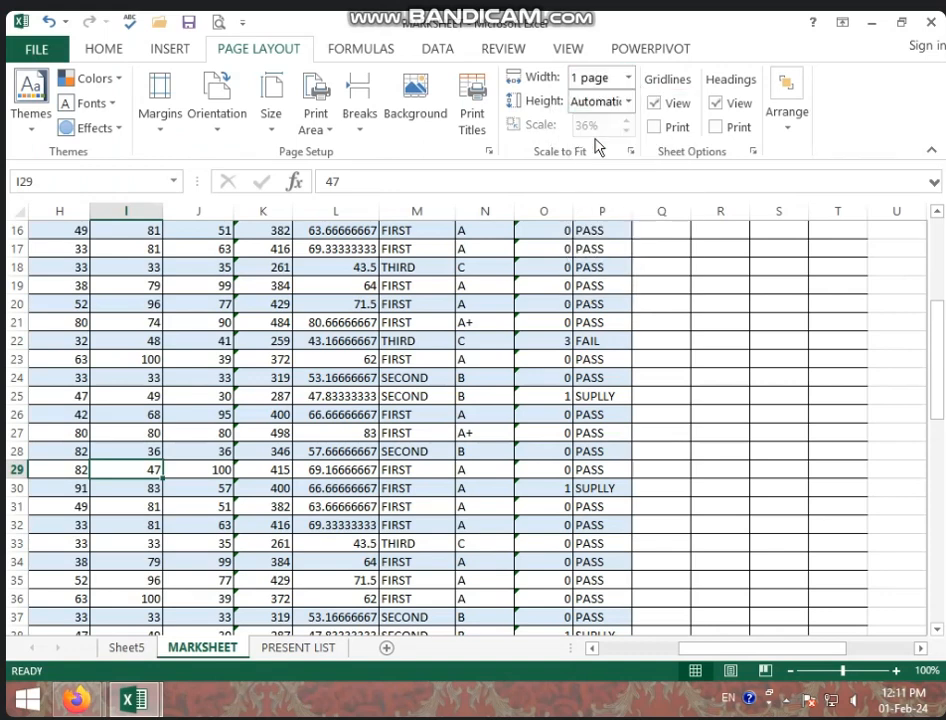
click(466, 377)
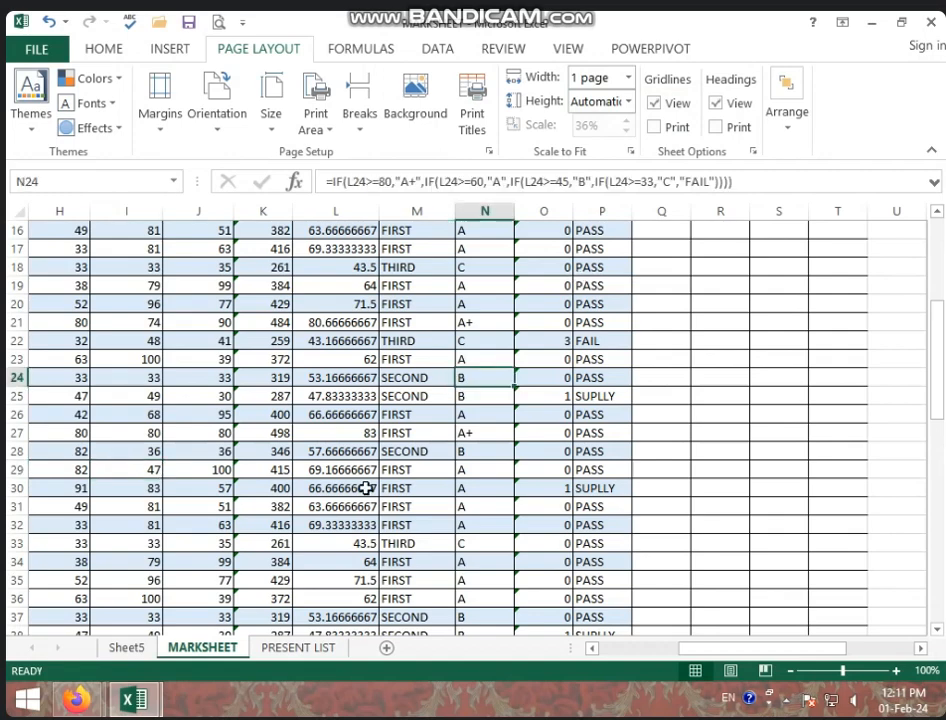
key(ctrl+p)
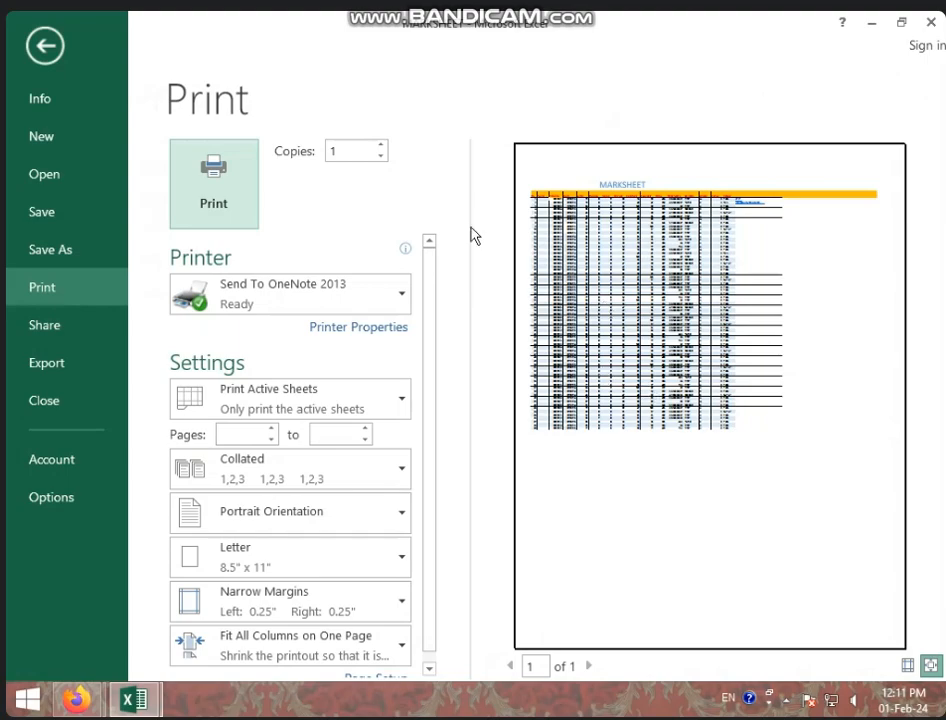
click(60, 50)
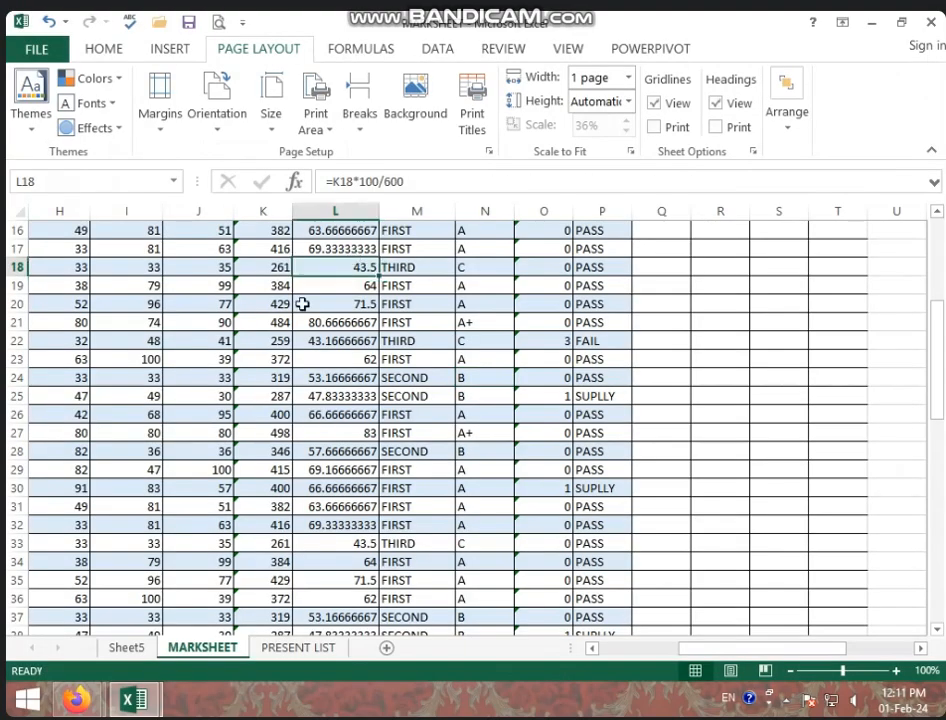
Change the mark sheet's page orientation to Landscape and check the result in the print preview
scroll(300, 300, up, 5)
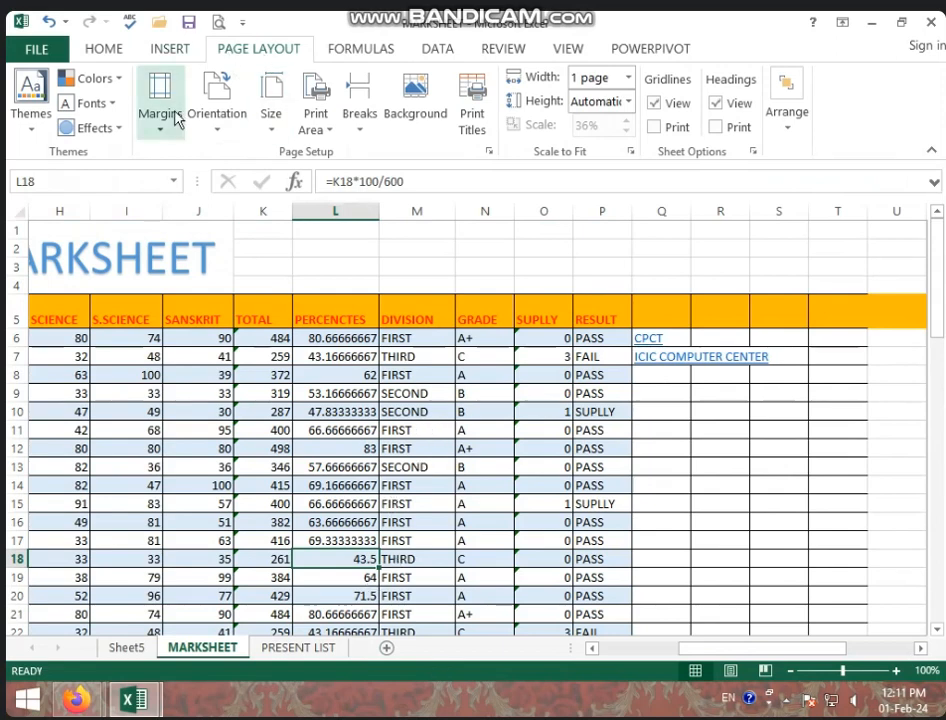
click(220, 130)
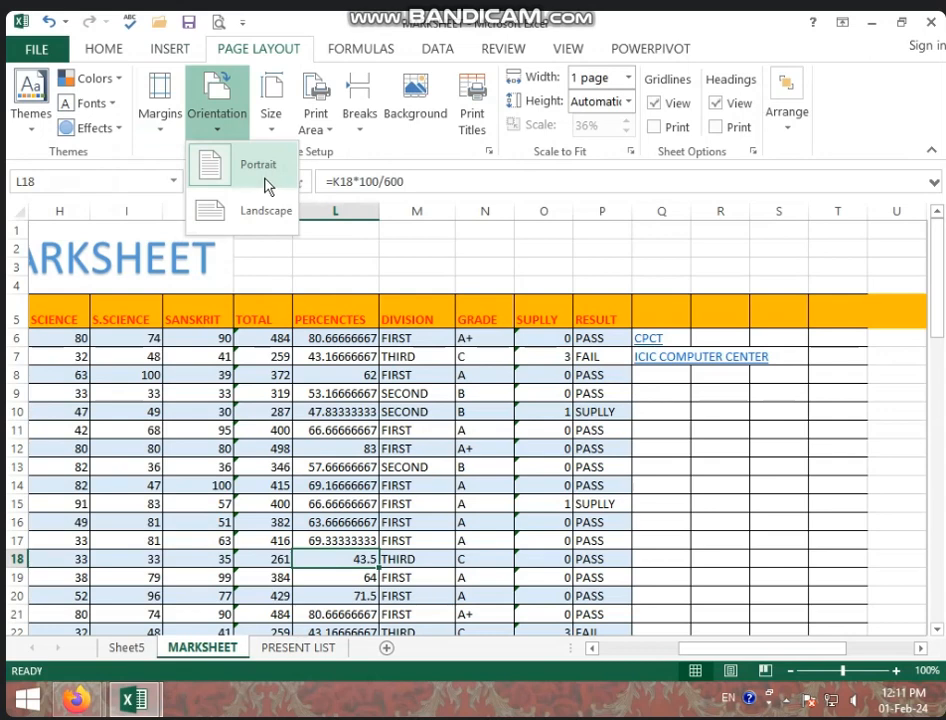
click(244, 214)
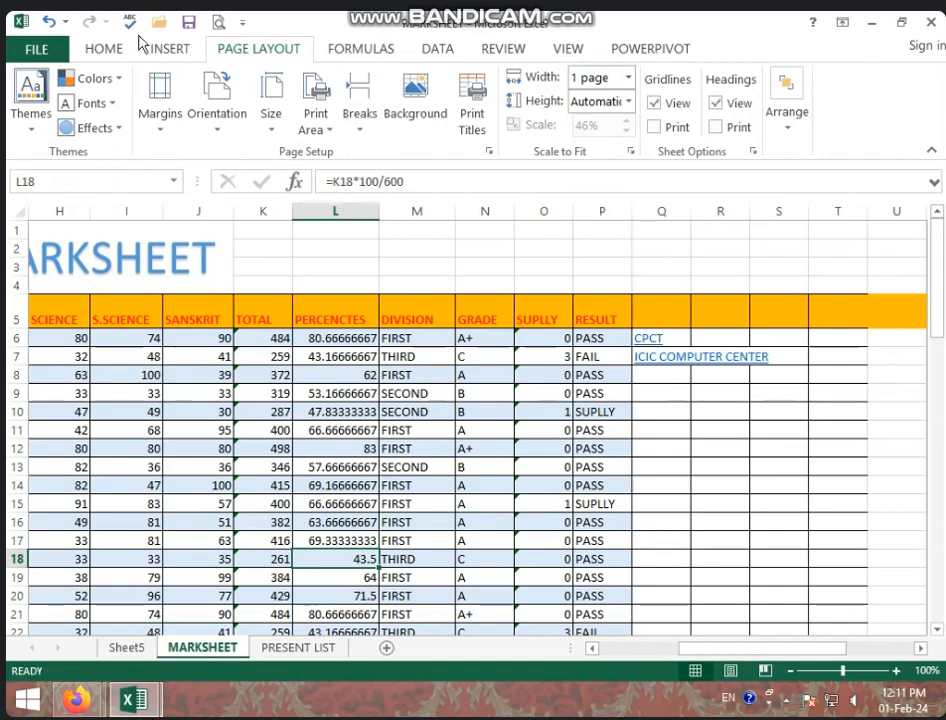
key(ctrl+p)
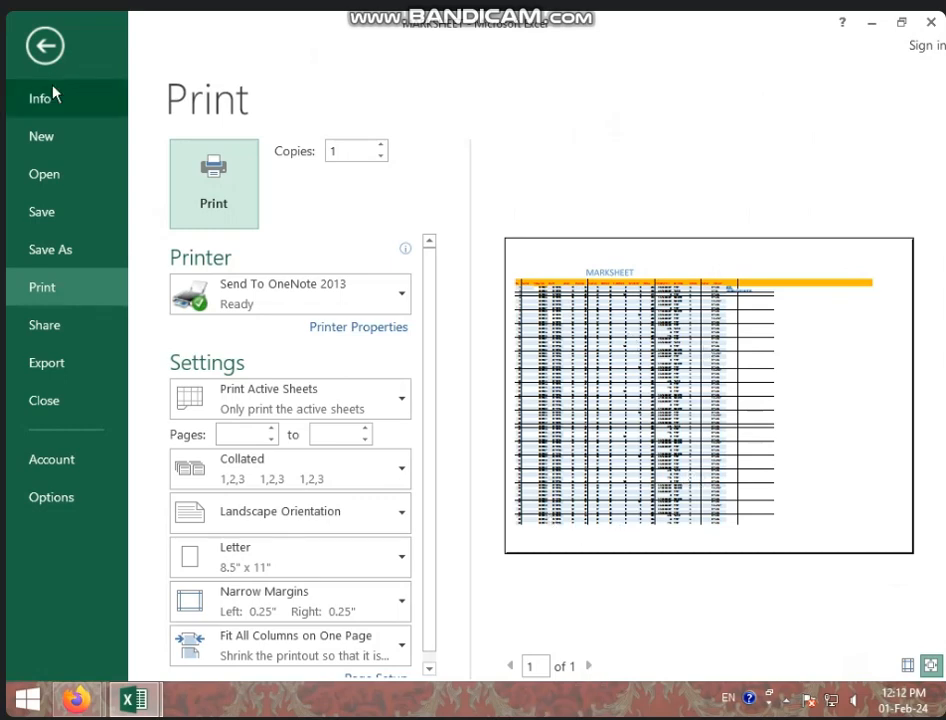
click(30, 45)
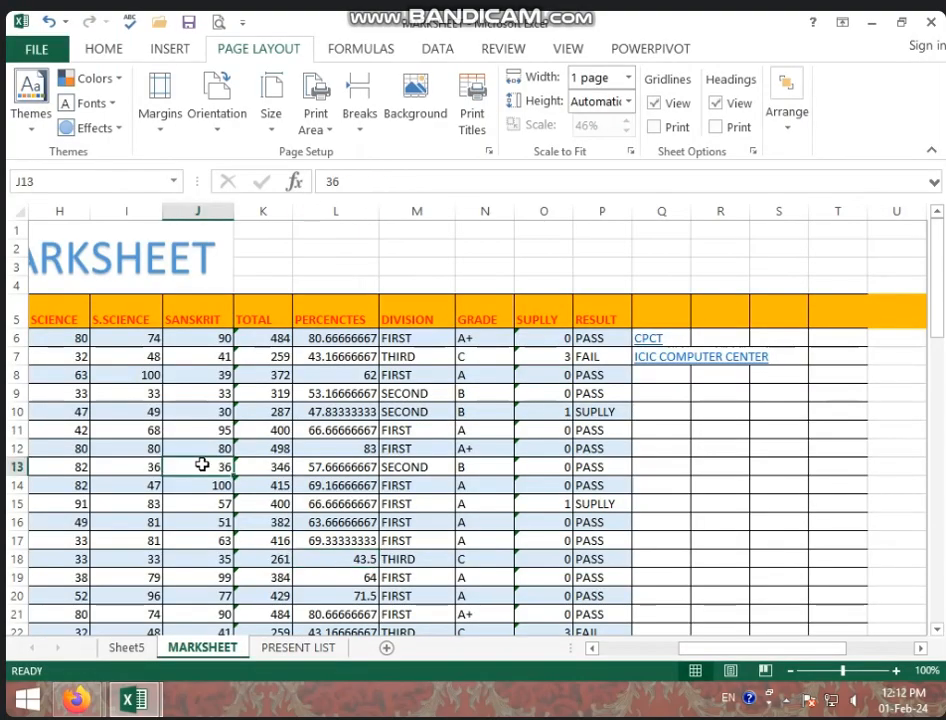
Check the page-break line at the end of the marks table and fit the print height to 1 page
scroll(197, 471, down, 10)
scroll(197, 471, down, 13)
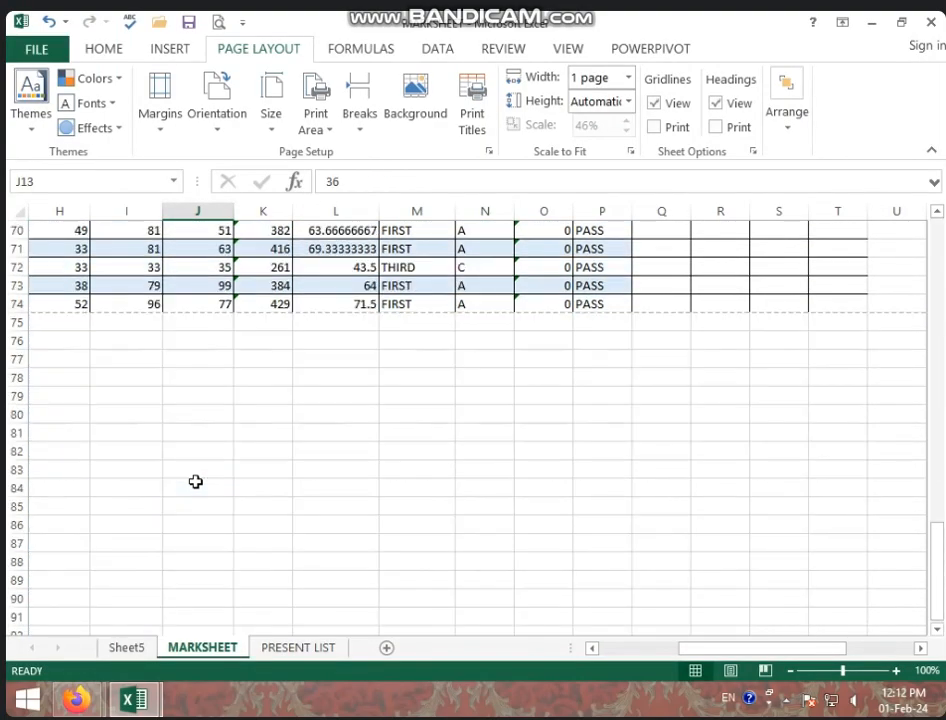
scroll(195, 483, up, 3)
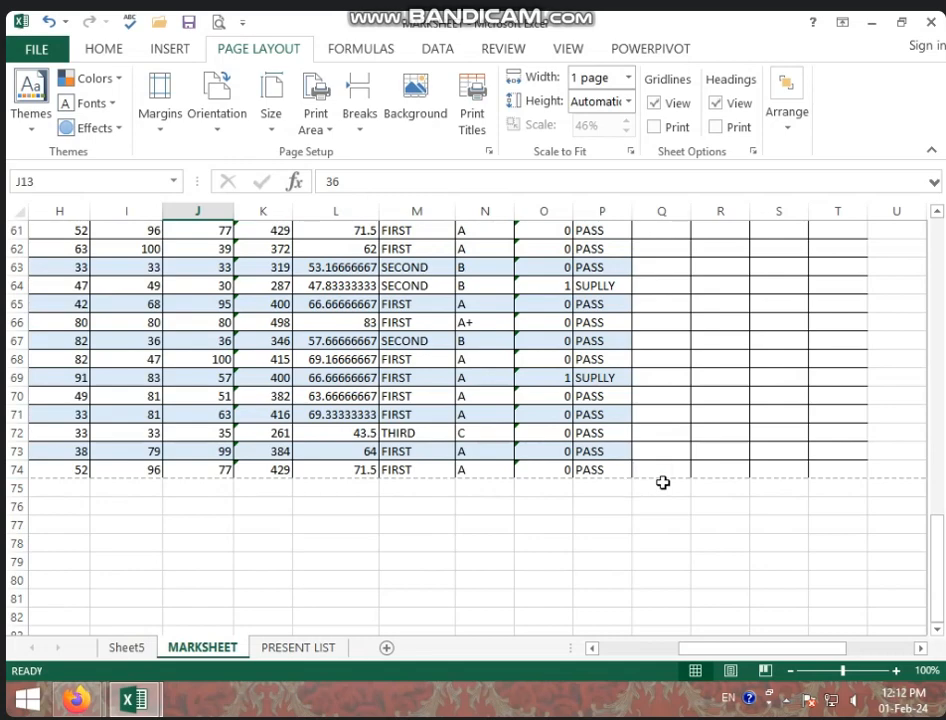
scroll(663, 483, up, 19)
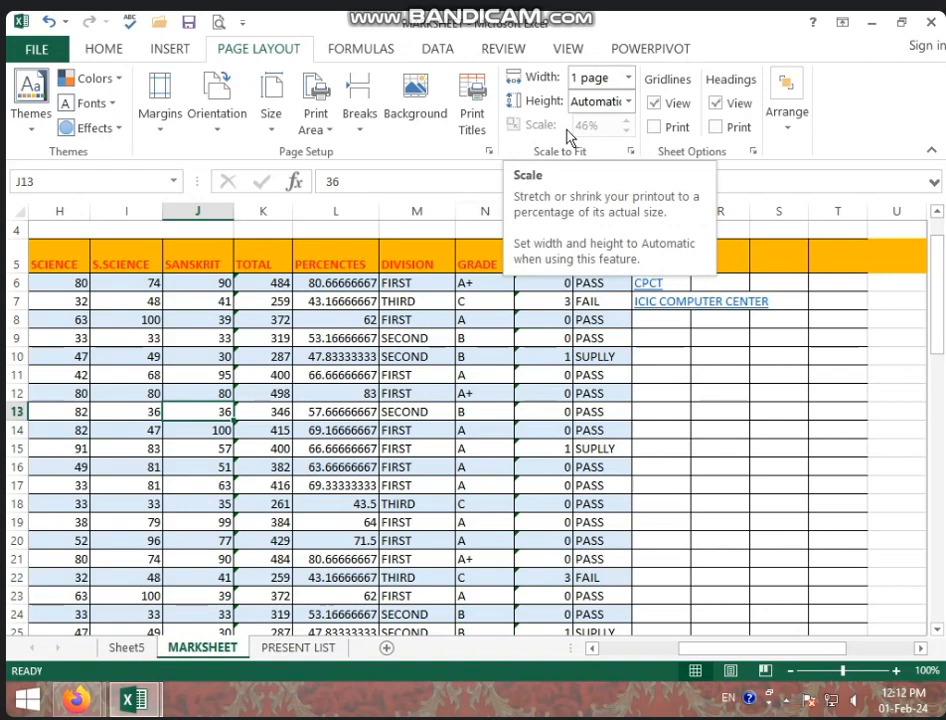
click(629, 101)
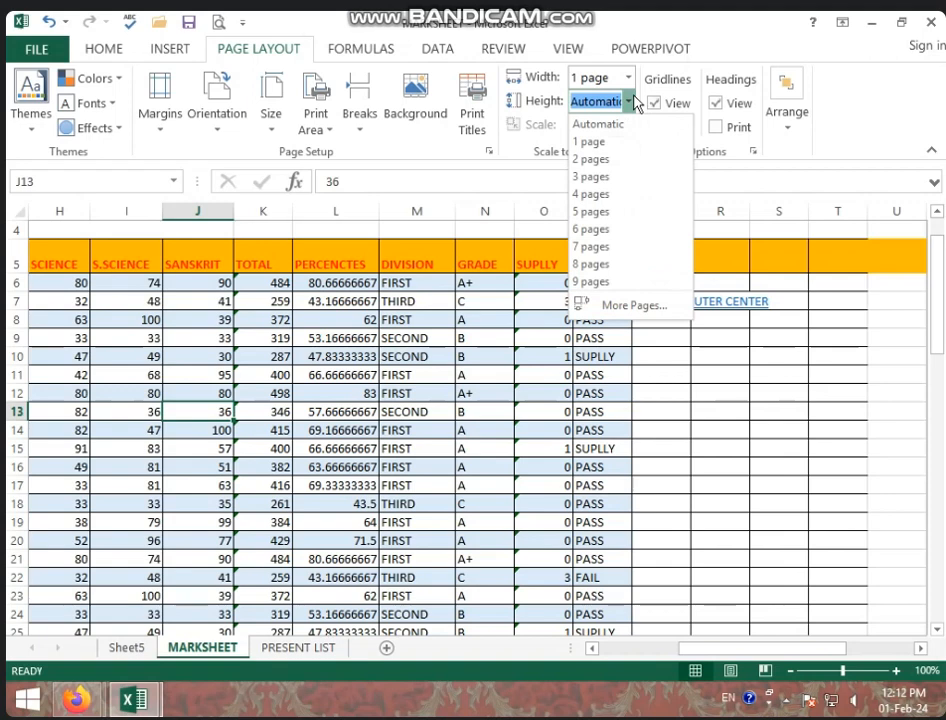
click(604, 142)
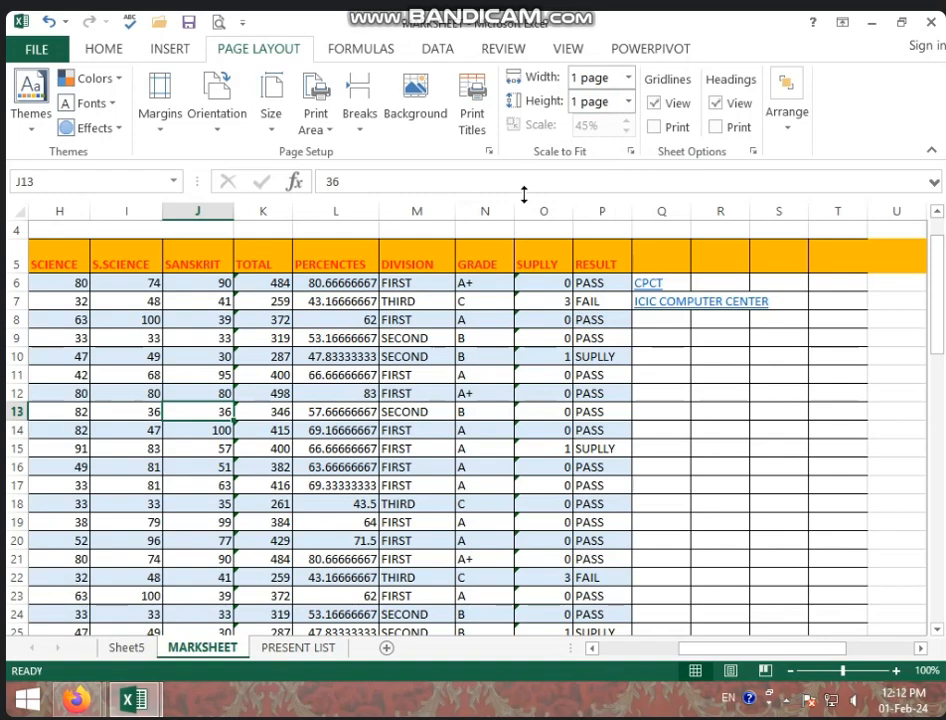
Examine the end of the marks table for page-break lines and preview the sheet fitted to one page
scroll(250, 489, down, 7)
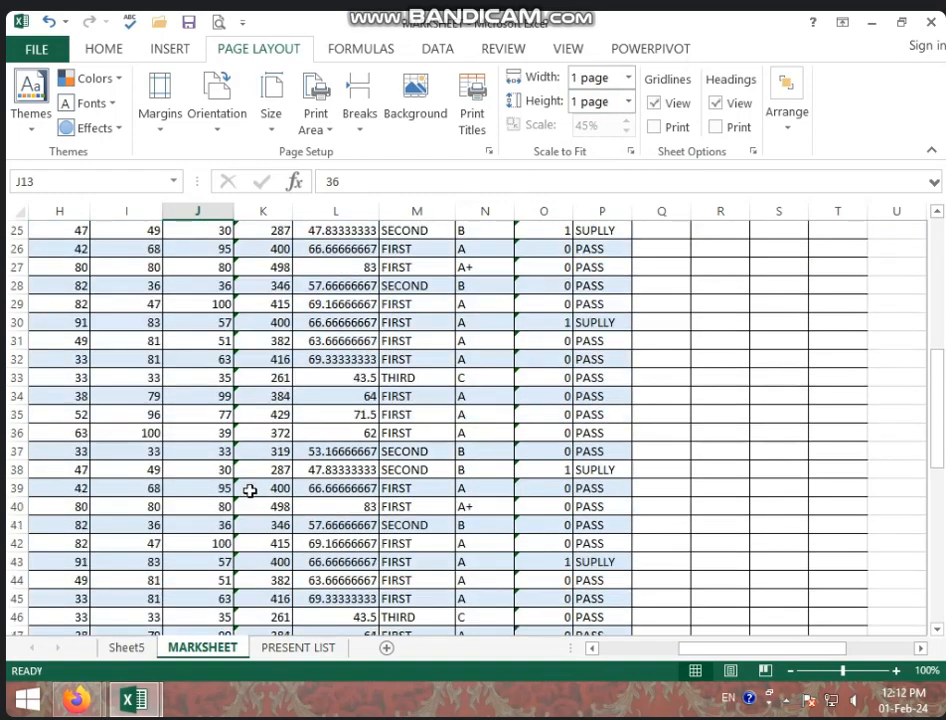
scroll(250, 489, down, 15)
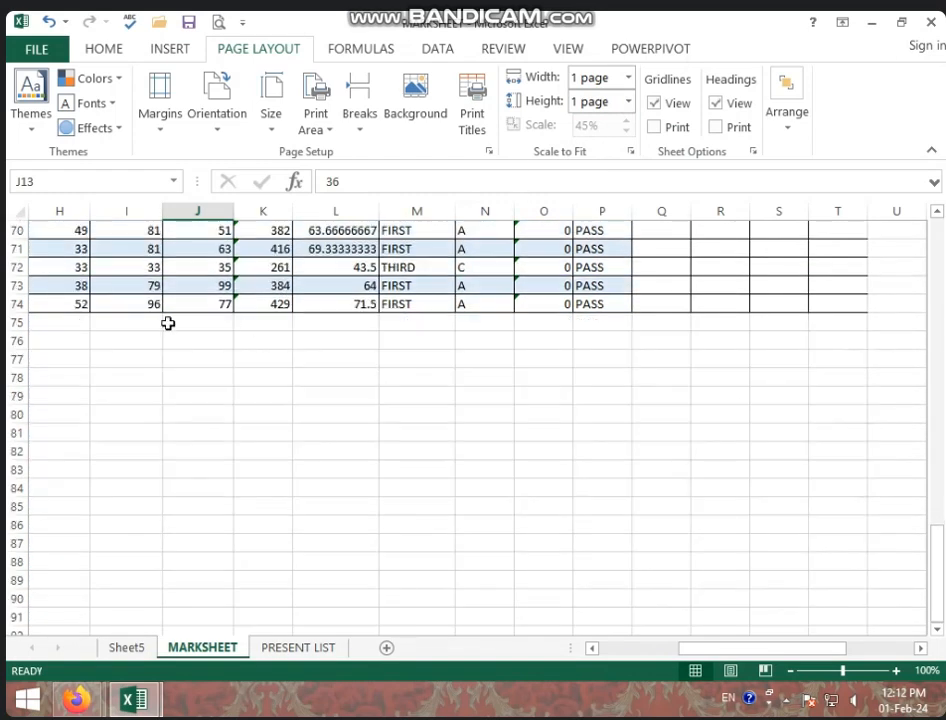
scroll(200, 323, up, 3)
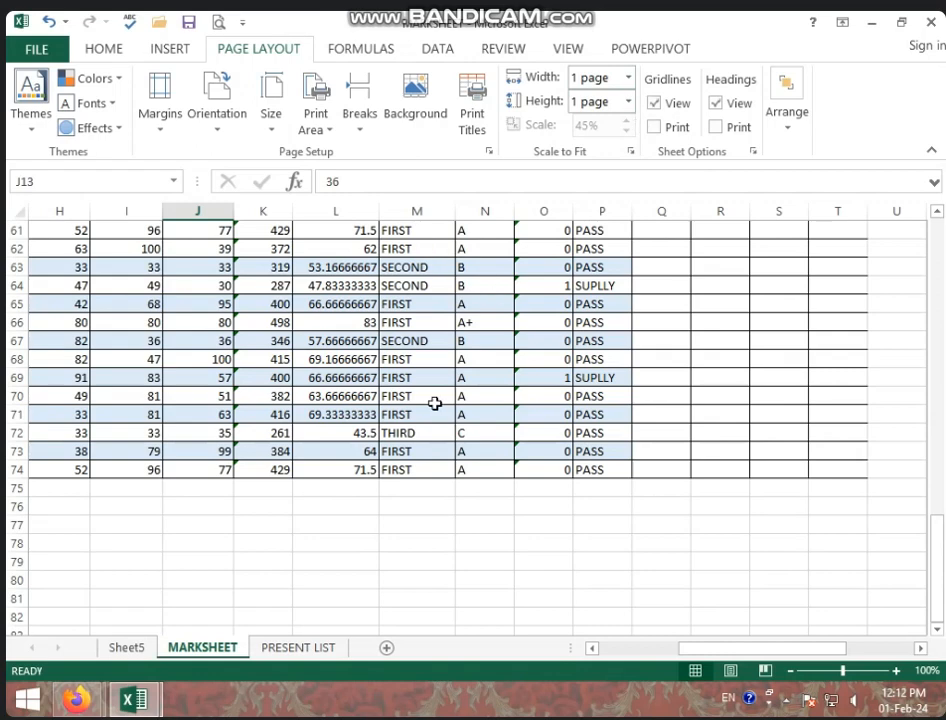
key(ctrl+p)
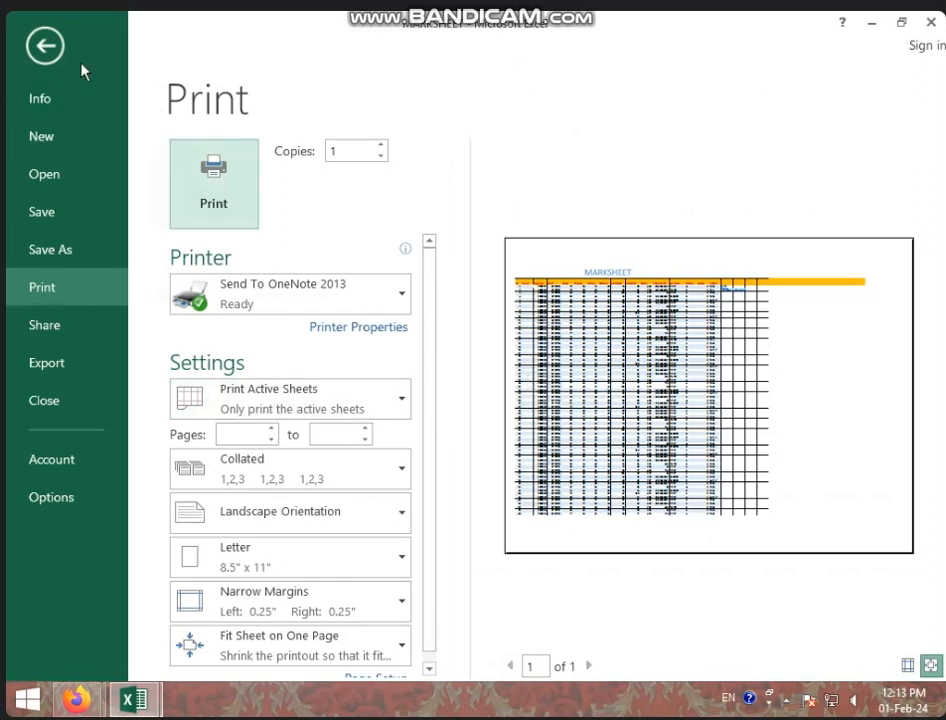
click(44, 46)
click(417, 375)
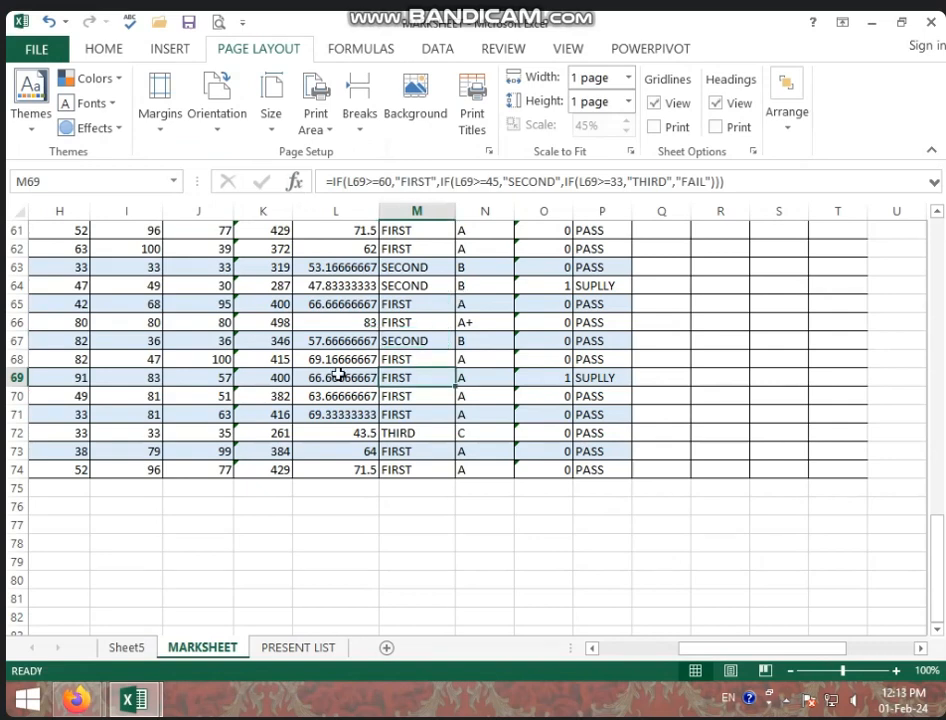
key(ctrl+p)
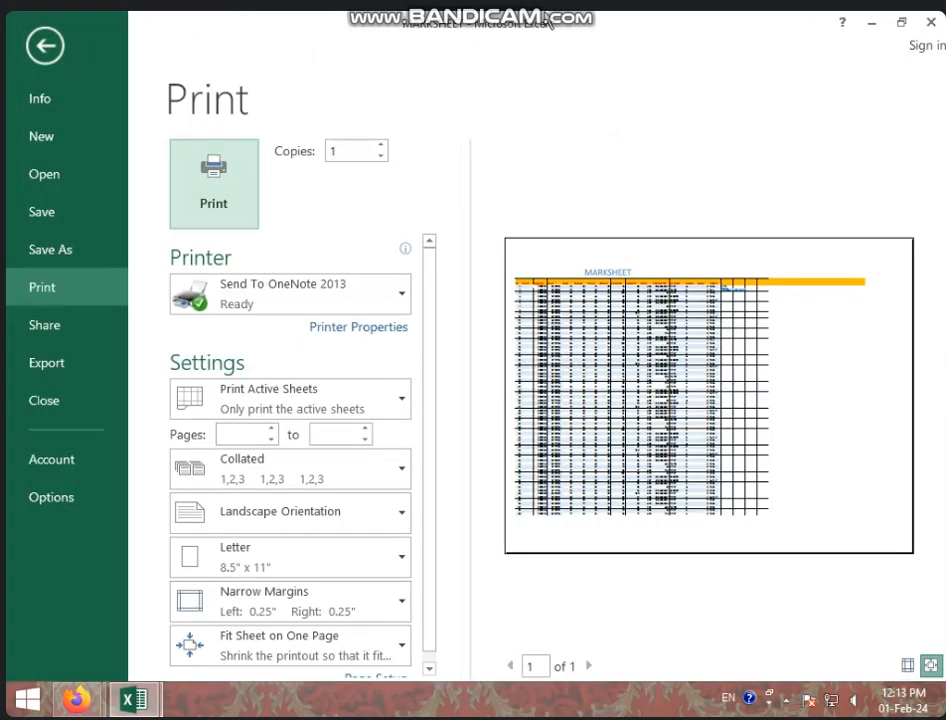
click(45, 45)
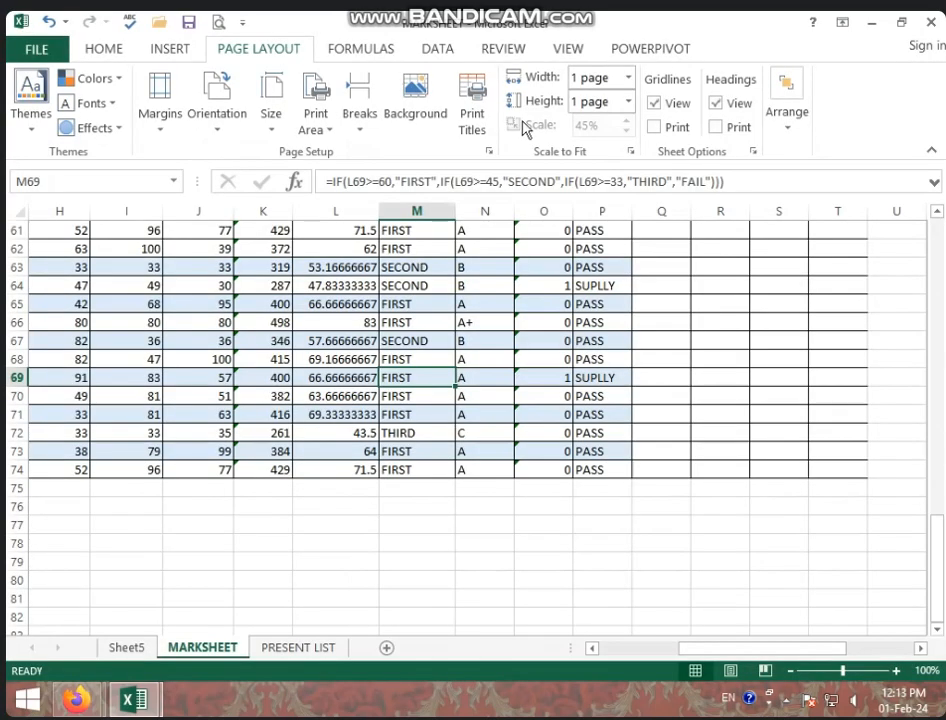
Reset the mark sheet's print height and width to Automatic and check the printout in the print preview
click(628, 101)
click(596, 120)
click(627, 78)
click(607, 101)
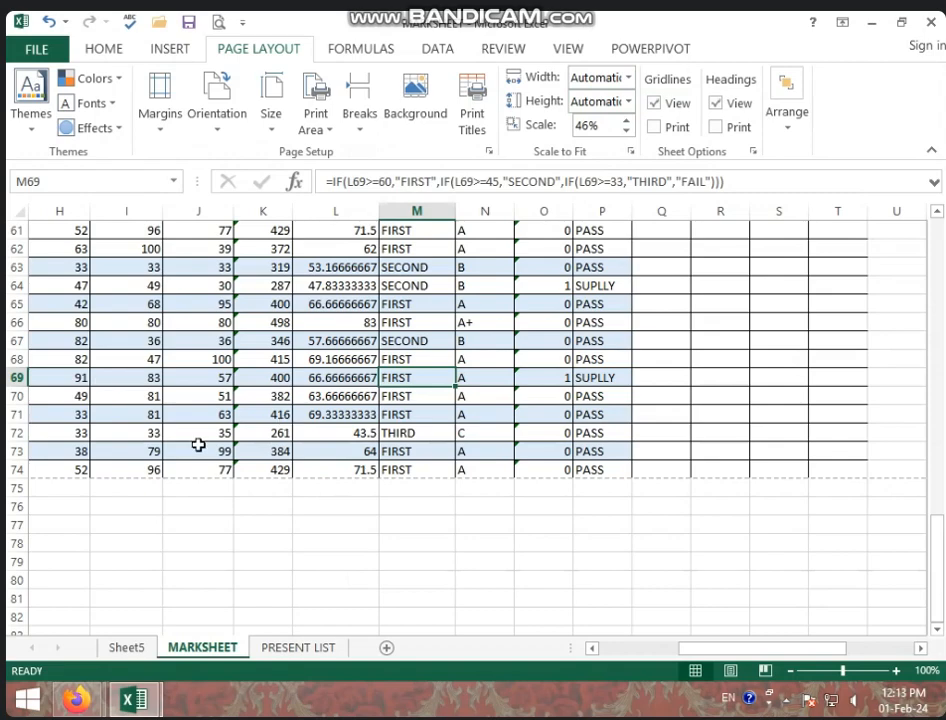
scroll(198, 444, up, 8)
scroll(198, 444, up, 12)
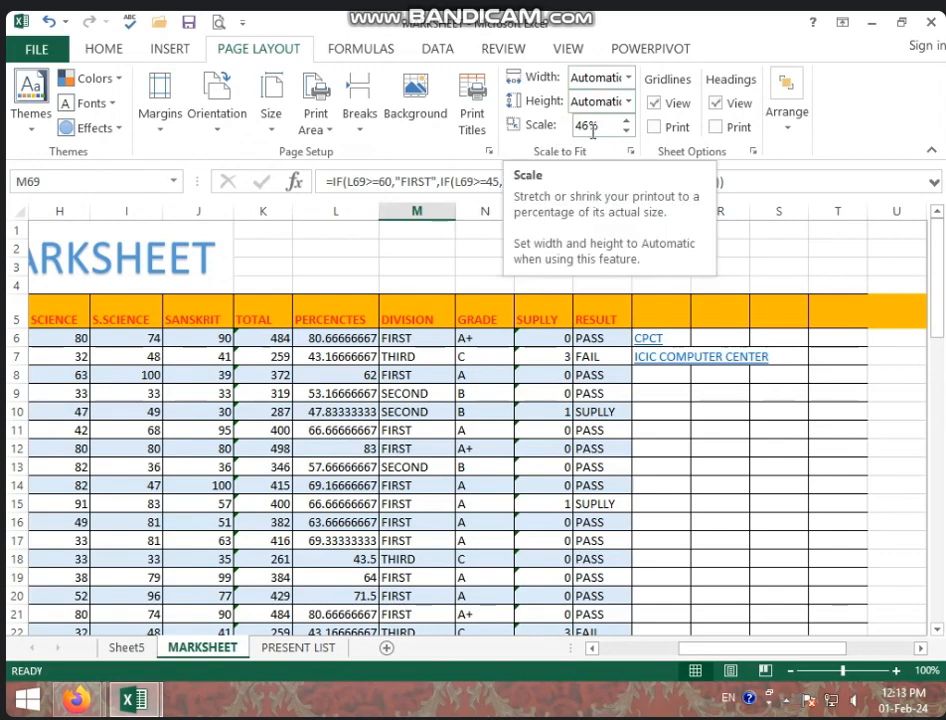
click(407, 399)
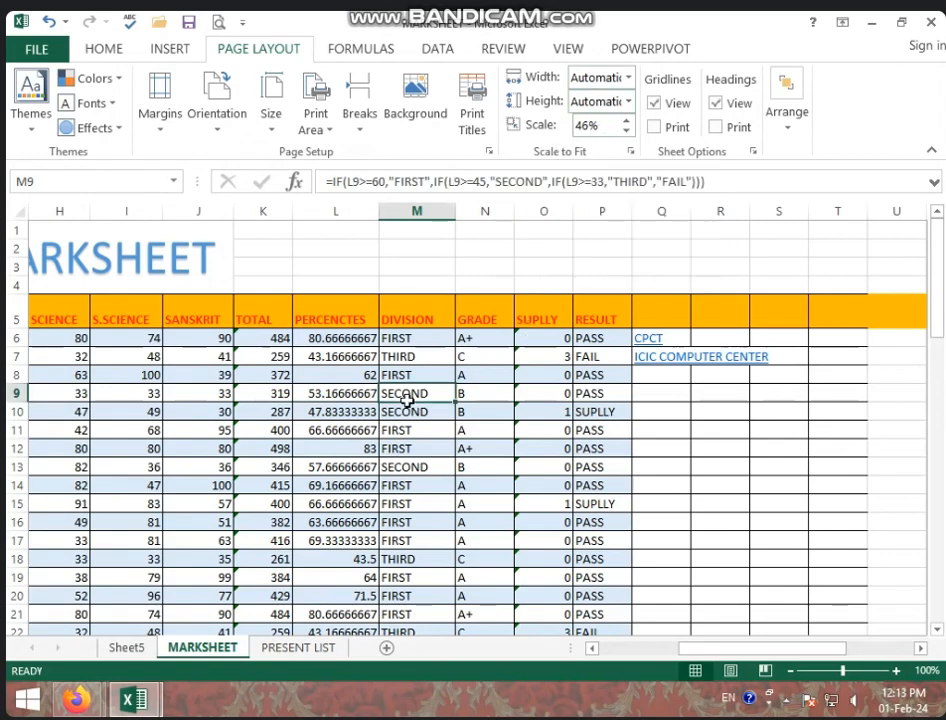
key(ctrl+p)
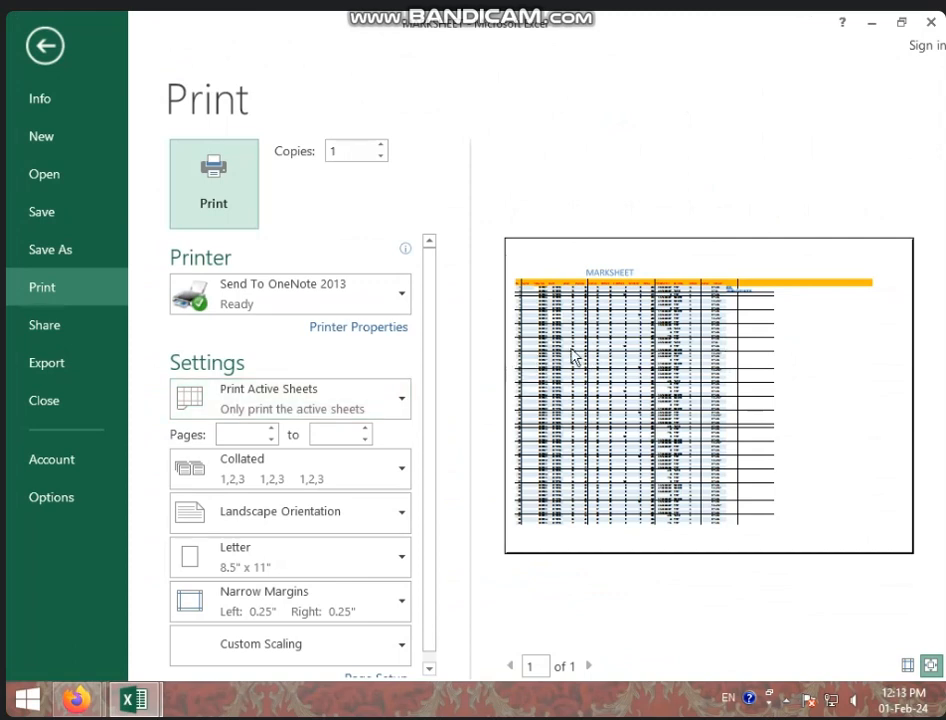
click(45, 46)
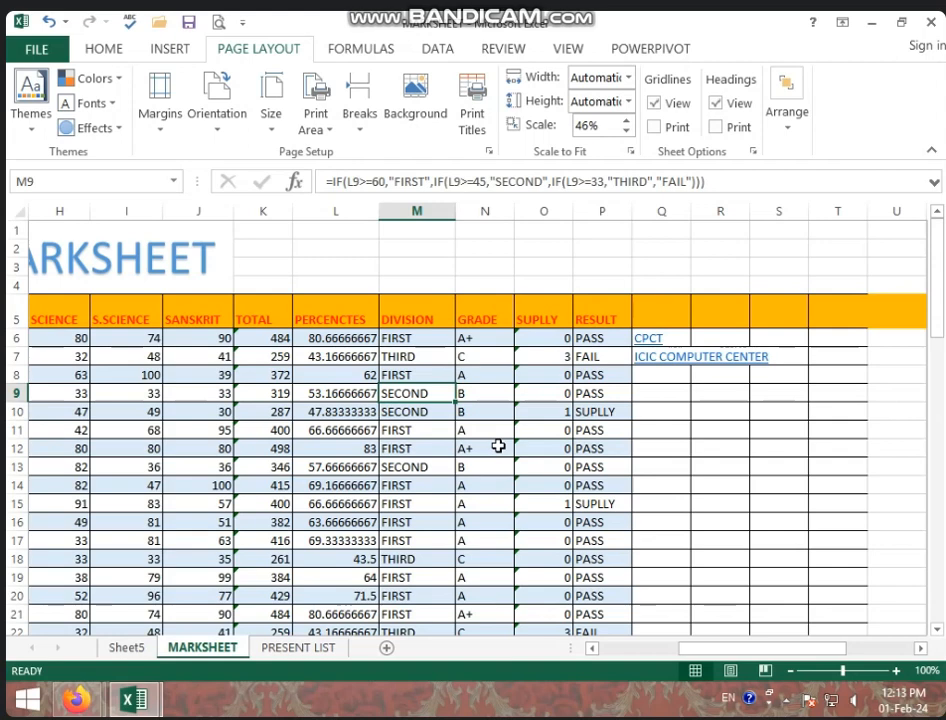
Increase the mark sheet's print scale to 75%
click(627, 119)
click(627, 119)
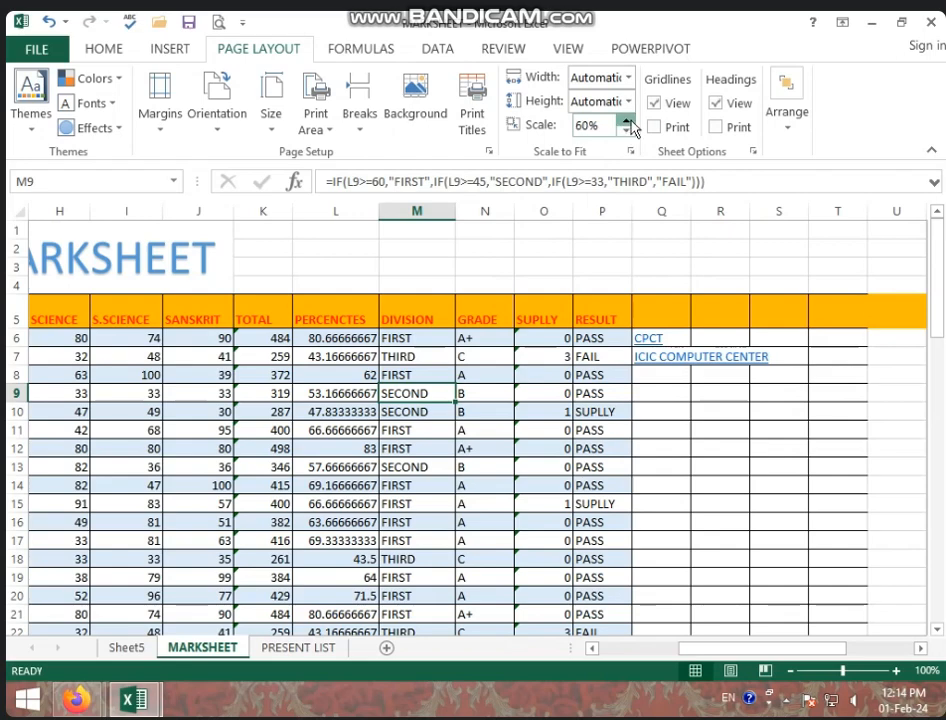
click(627, 119)
click(627, 119)
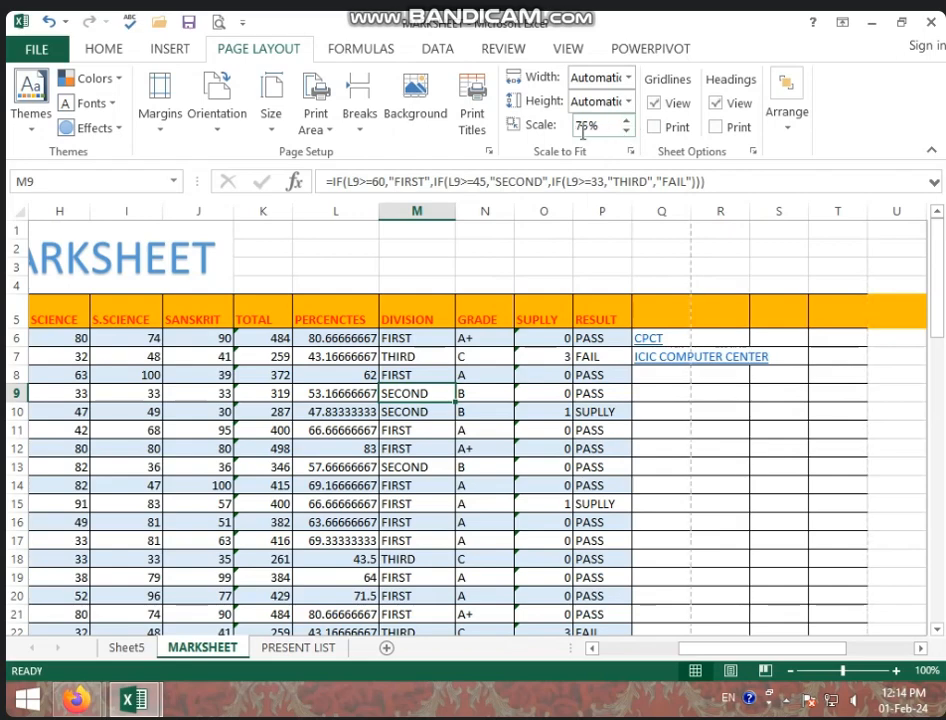
Check the mark sheet's printout at 75% scale in the print preview
click(476, 450)
key(ctrl+p)
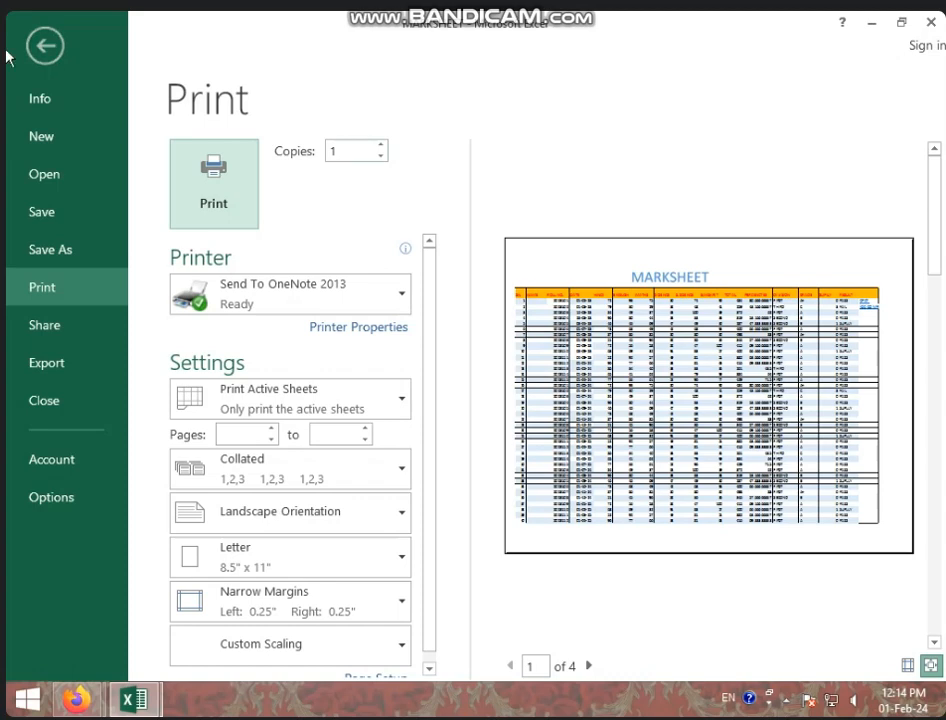
click(45, 46)
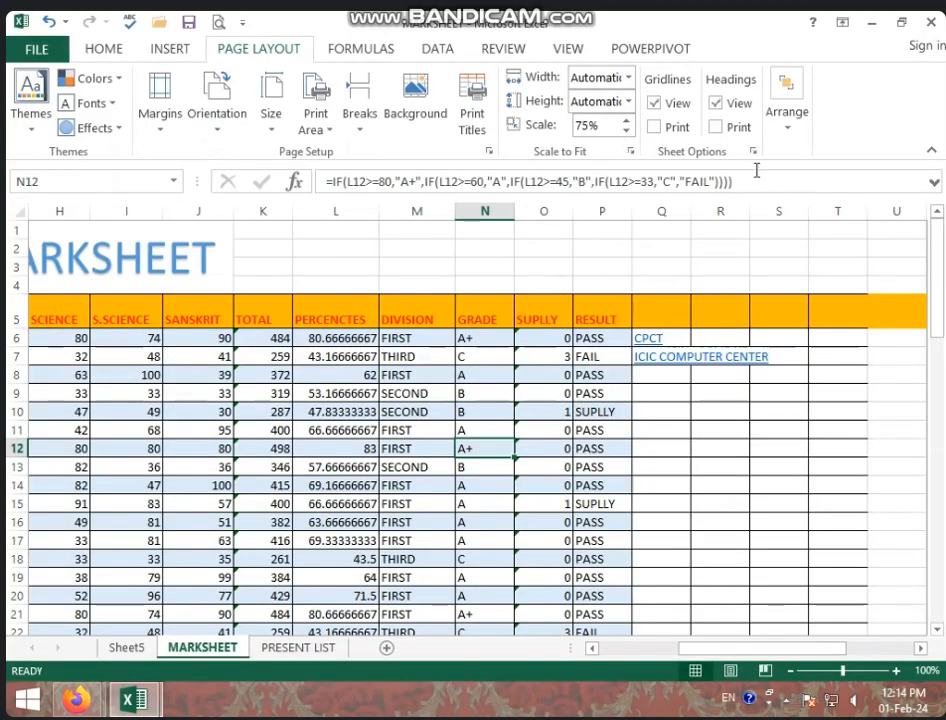
Reduce the mark sheet's print scale to 10%
click(626, 130)
click(626, 130)
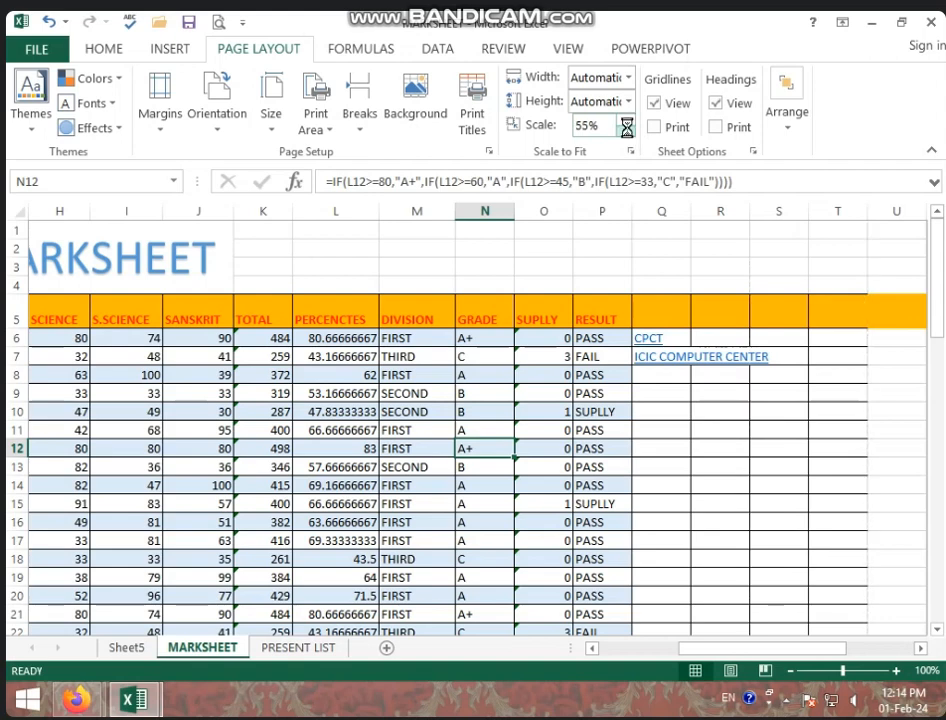
click(626, 130)
click(626, 130)
click(626, 130)
click(626, 130)
click(626, 130)
click(626, 130)
click(626, 130)
click(626, 130)
click(626, 130)
Examine the whole mark sheet and check its printout at 10% scale in the print preview
click(790, 671)
click(790, 671)
click(790, 671)
click(790, 671)
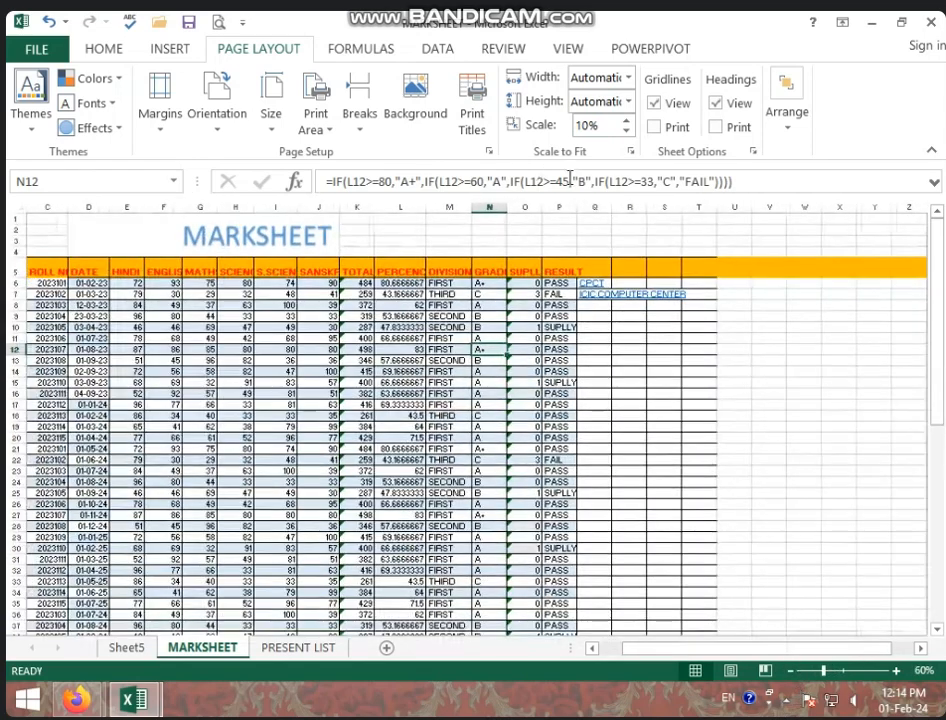
click(631, 151)
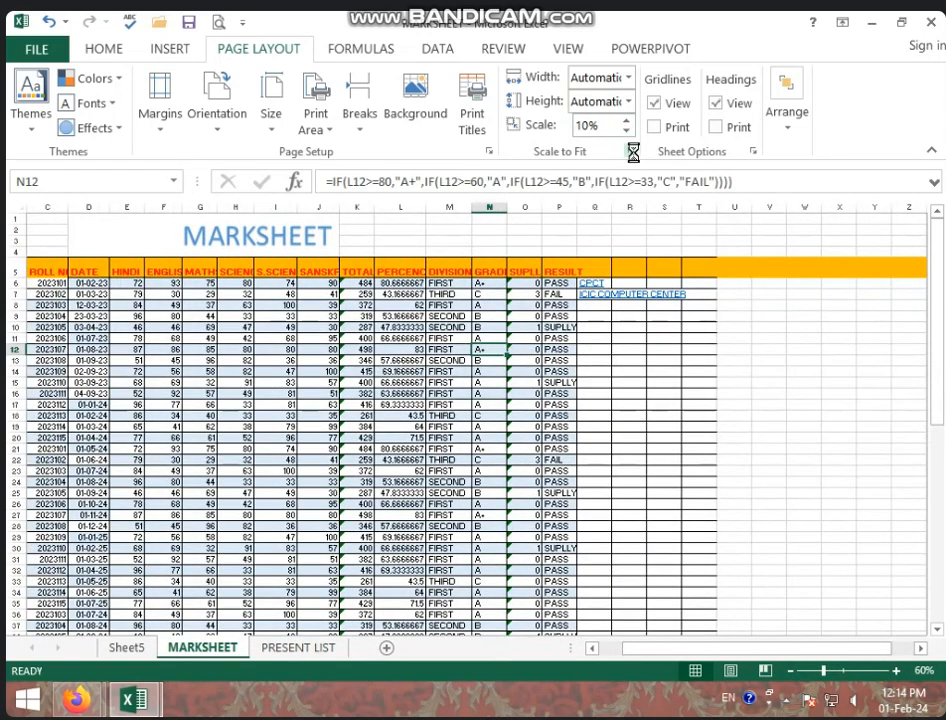
key(ctrl+p)
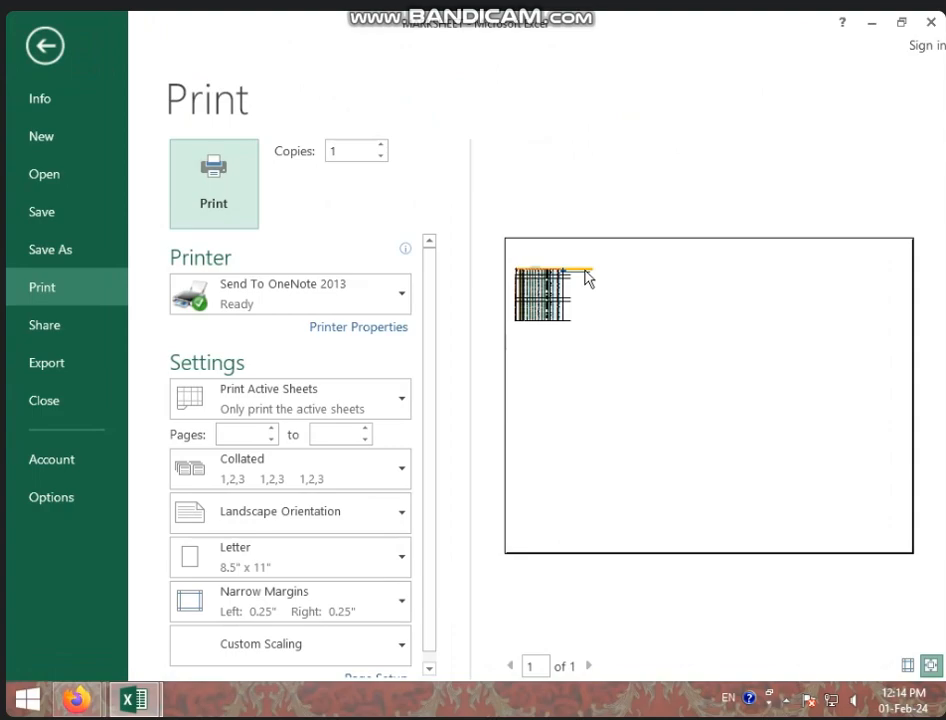
click(44, 48)
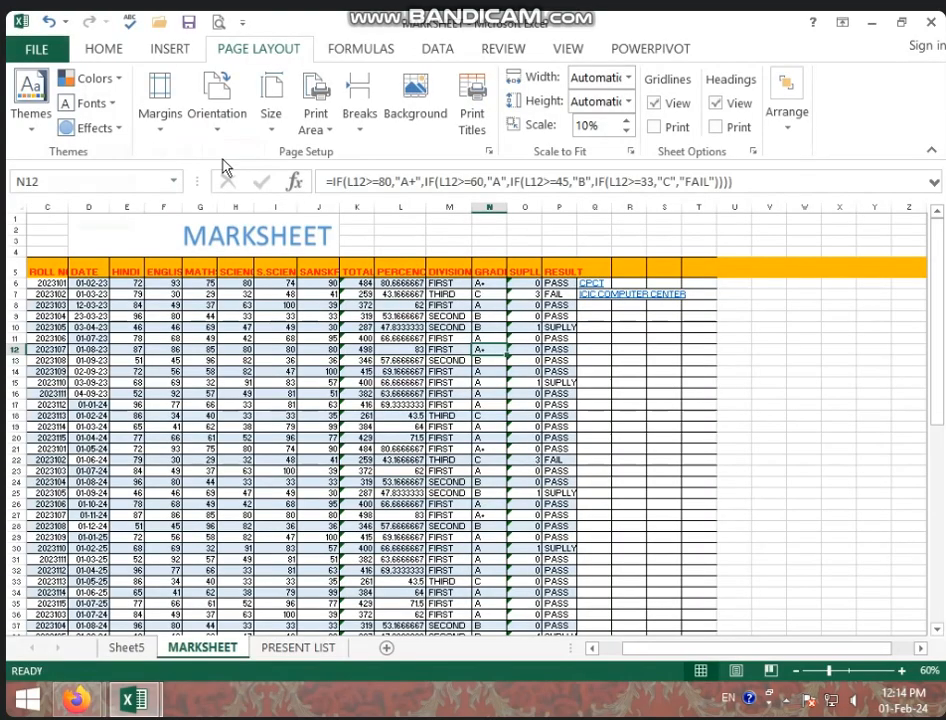
Increase the mark sheet's print scale to 65% and check the result in the print preview
scroll(416, 392, down, 2)
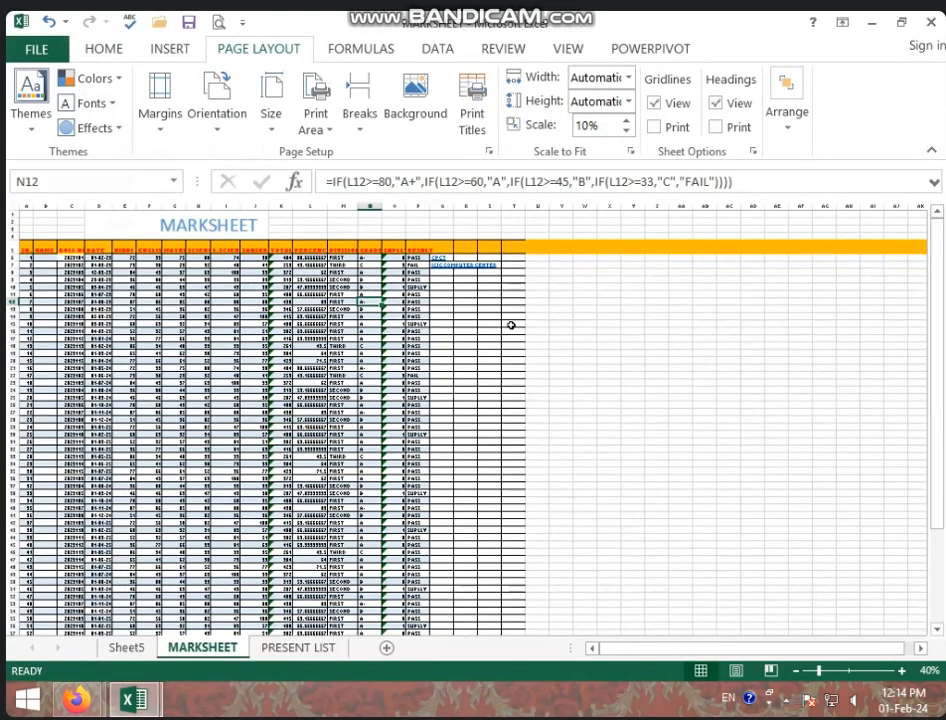
scroll(510, 325, up, 1)
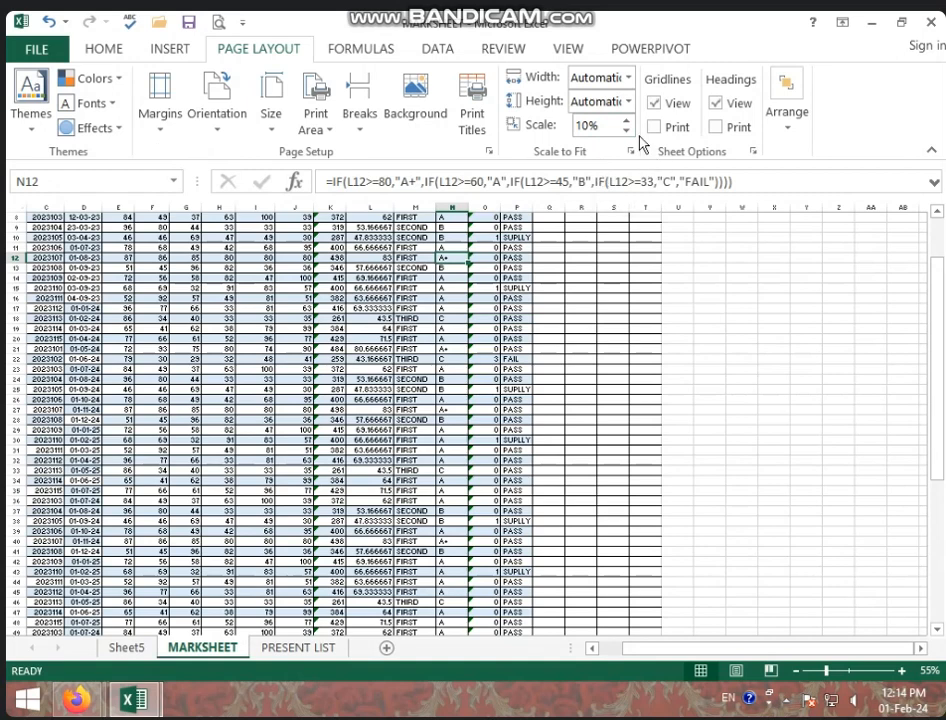
click(626, 120)
click(626, 120)
click(626, 120)
click(626, 120)
click(626, 120)
click(626, 120)
click(626, 120)
click(626, 120)
click(626, 120)
click(626, 120)
click(626, 120)
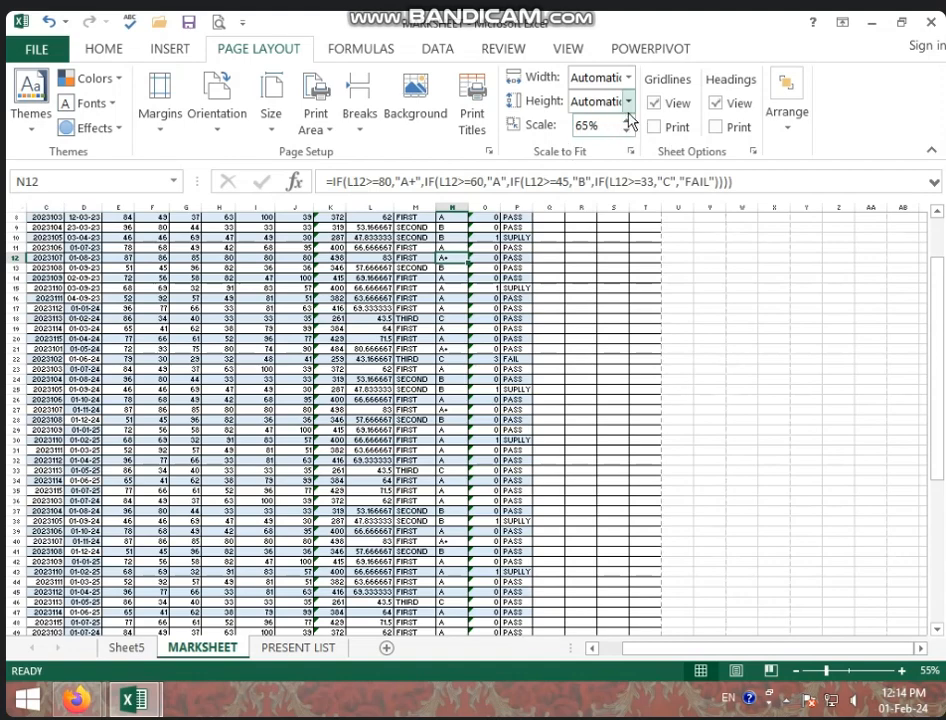
key(ctrl+p)
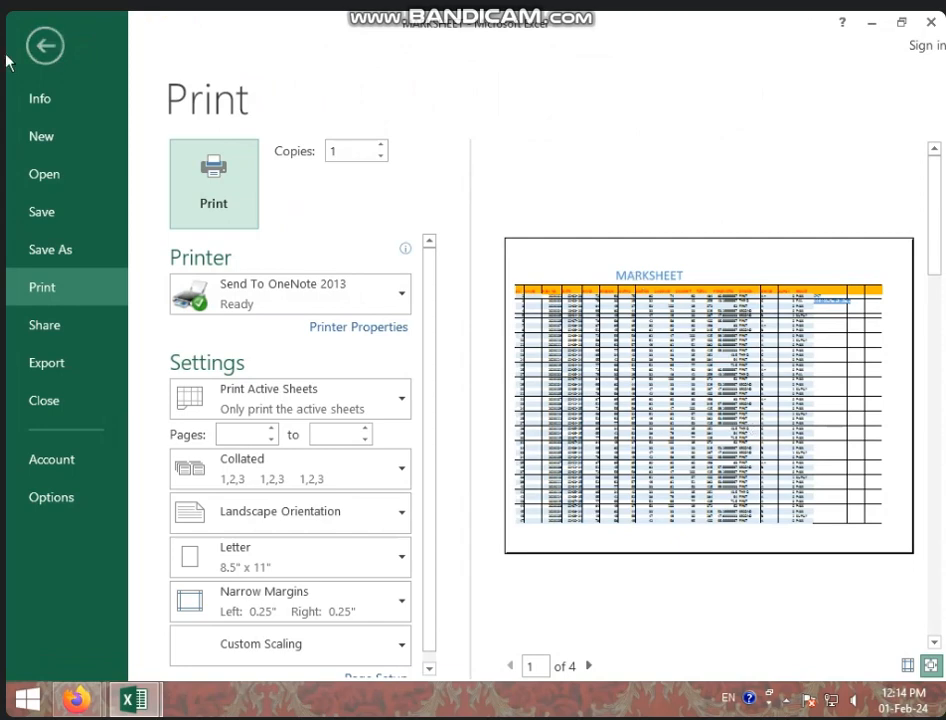
click(58, 52)
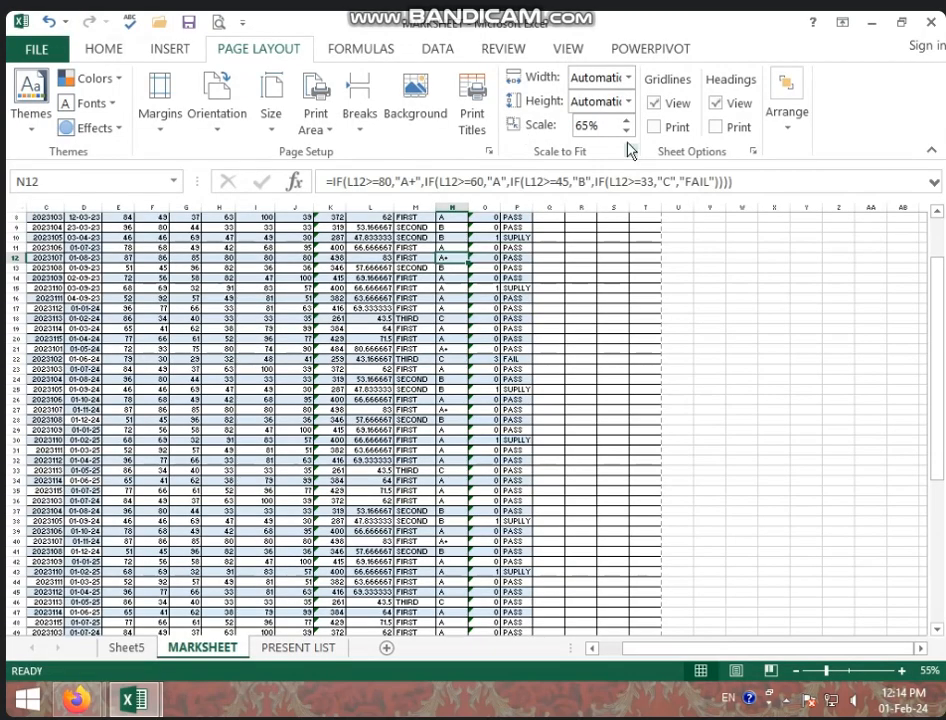
Raise the mark sheet's print scale to 85%
click(626, 119)
click(626, 119)
click(626, 119)
click(626, 119)
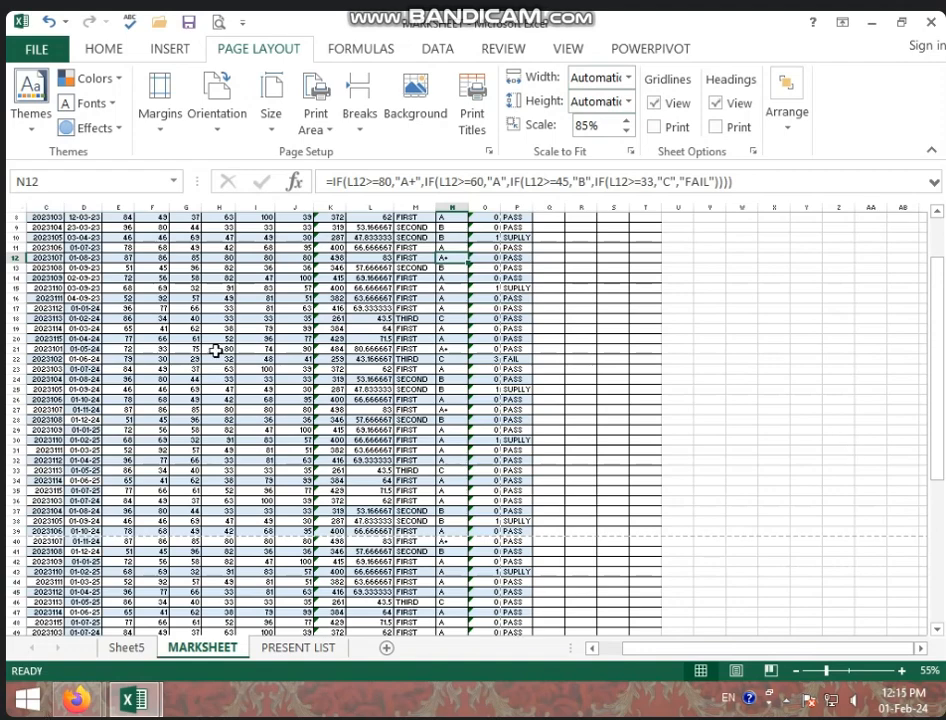
Fit the print width to 1 page, see how the scale setting responds, and return the width to Automatic
click(626, 80)
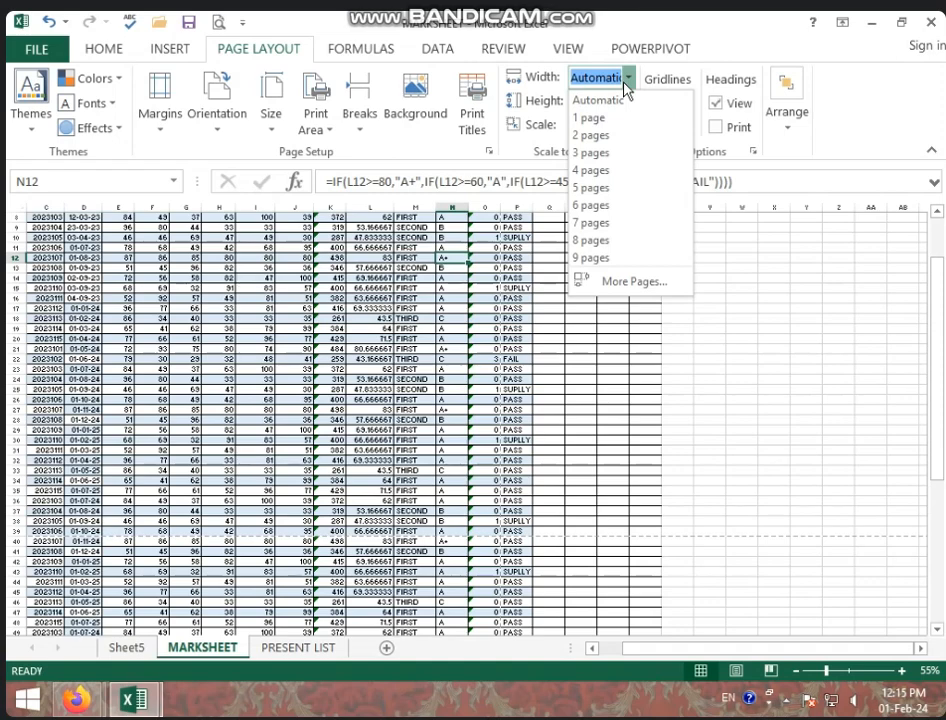
click(612, 118)
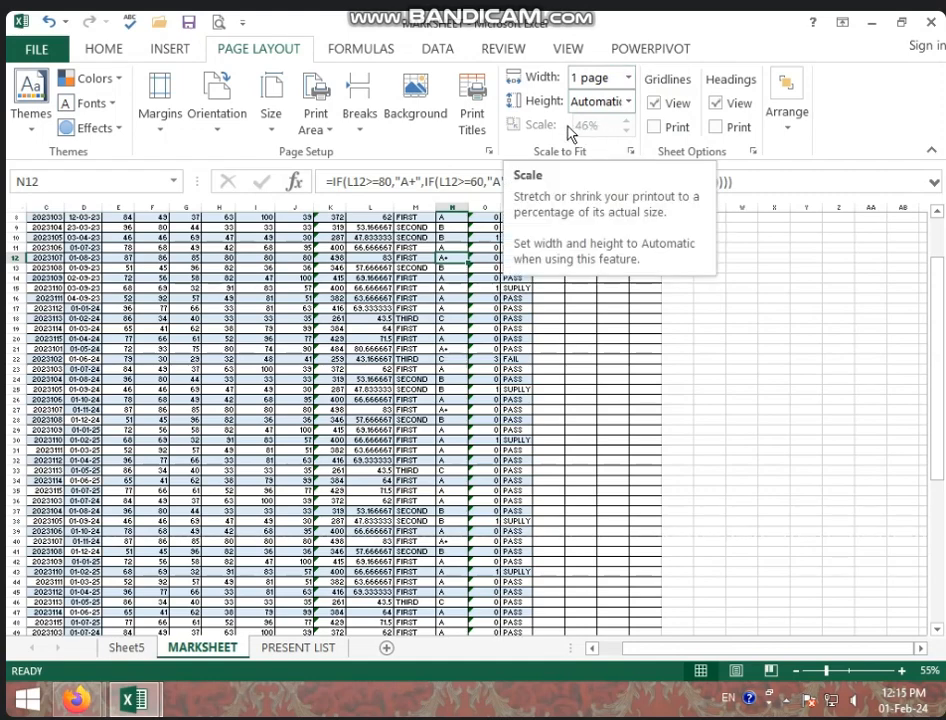
click(628, 77)
click(612, 101)
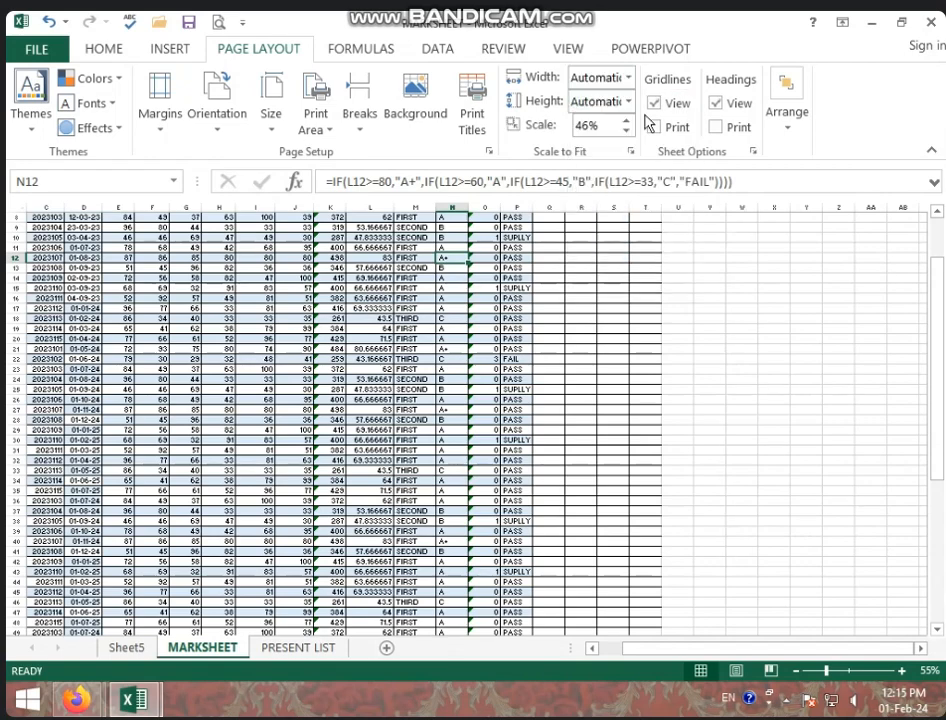
Set the mark sheet's print scale back to 85% while the width and height stay Automatic
click(628, 121)
click(628, 117)
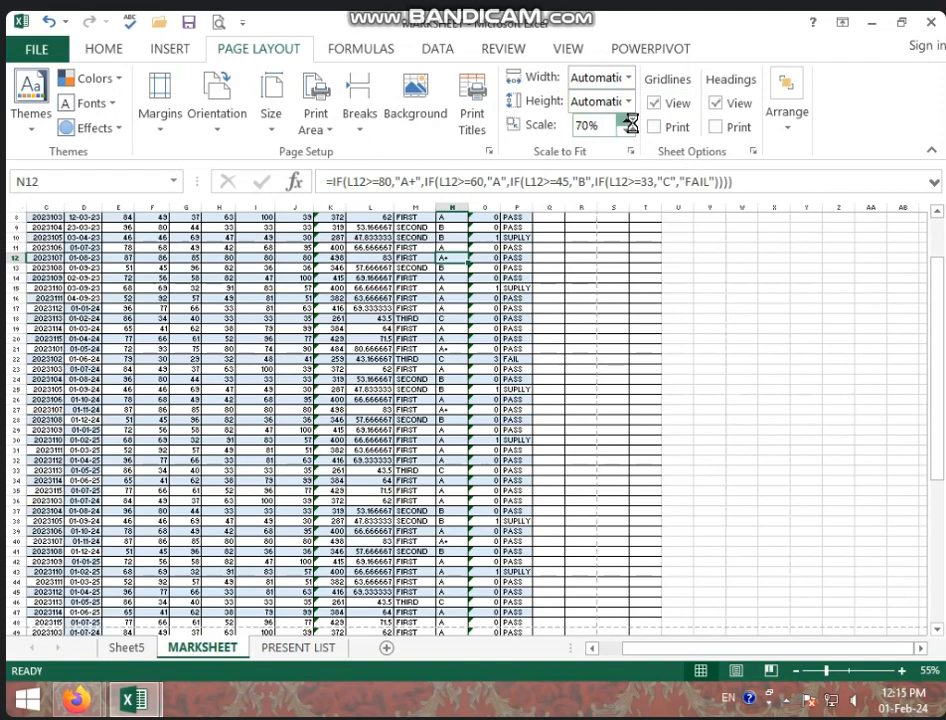
click(628, 117)
click(628, 117)
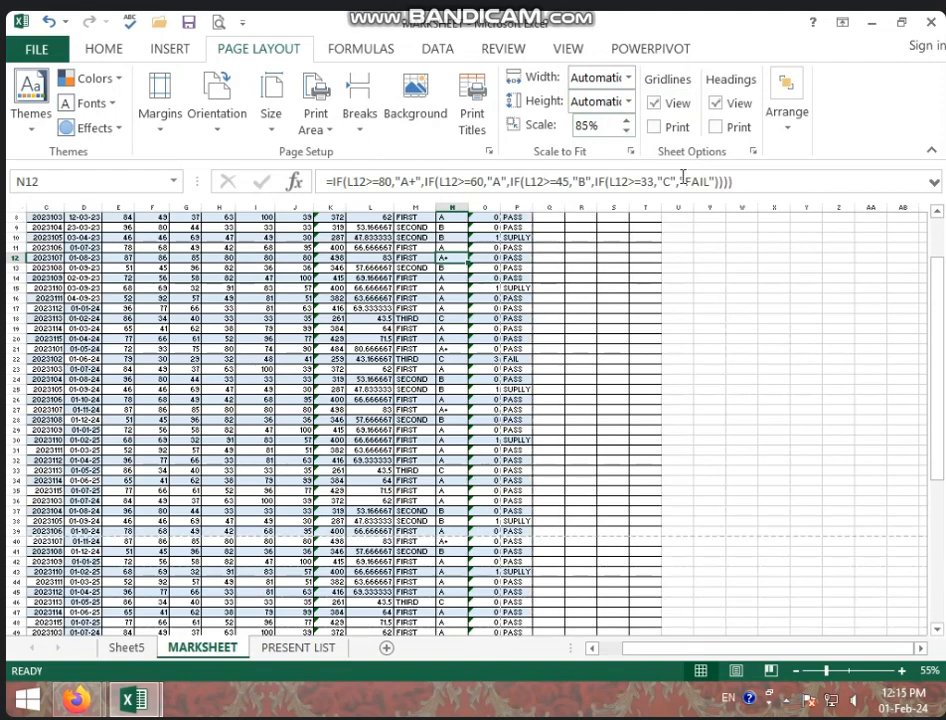
Lower the mark sheet's print scale to 70% and leave the print height at Automatic
click(627, 130)
click(627, 130)
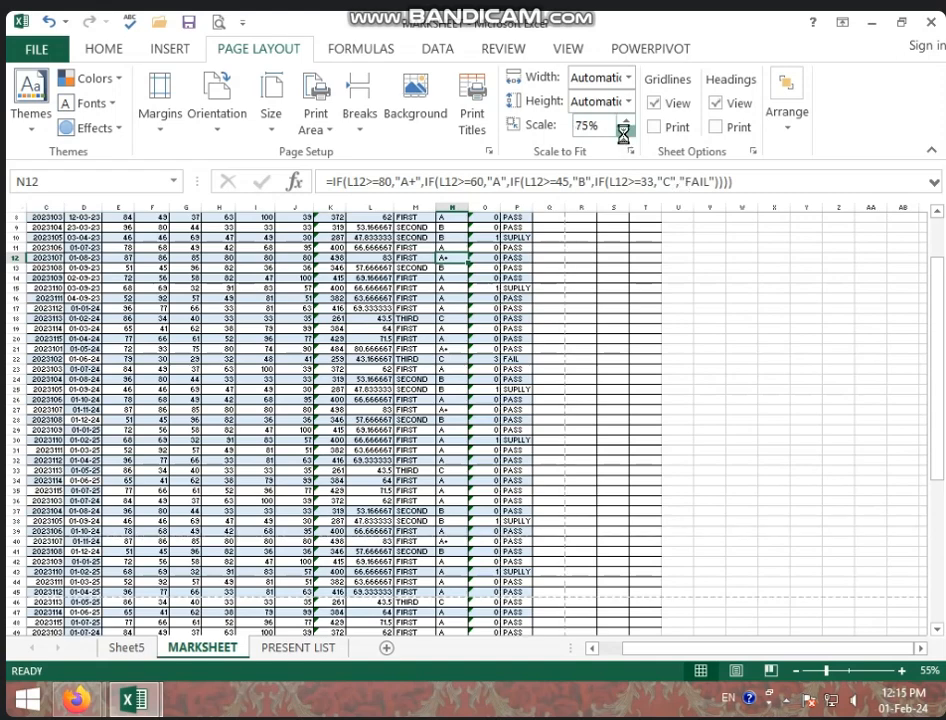
click(627, 130)
click(629, 103)
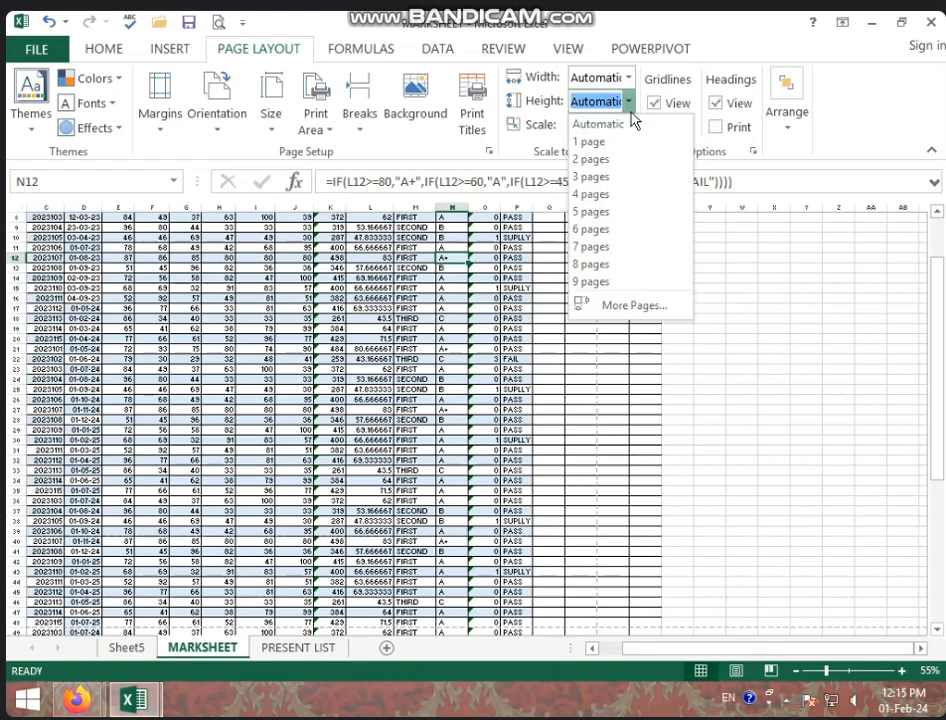
click(633, 115)
Increase the mark sheet's print scale to 100%
click(627, 121)
click(627, 121)
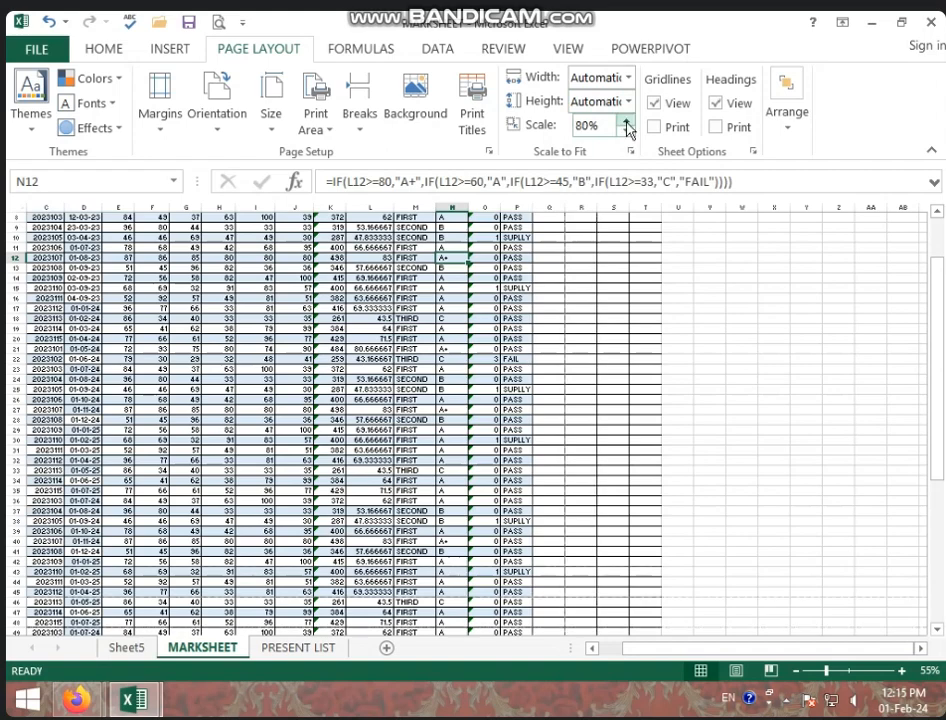
click(627, 121)
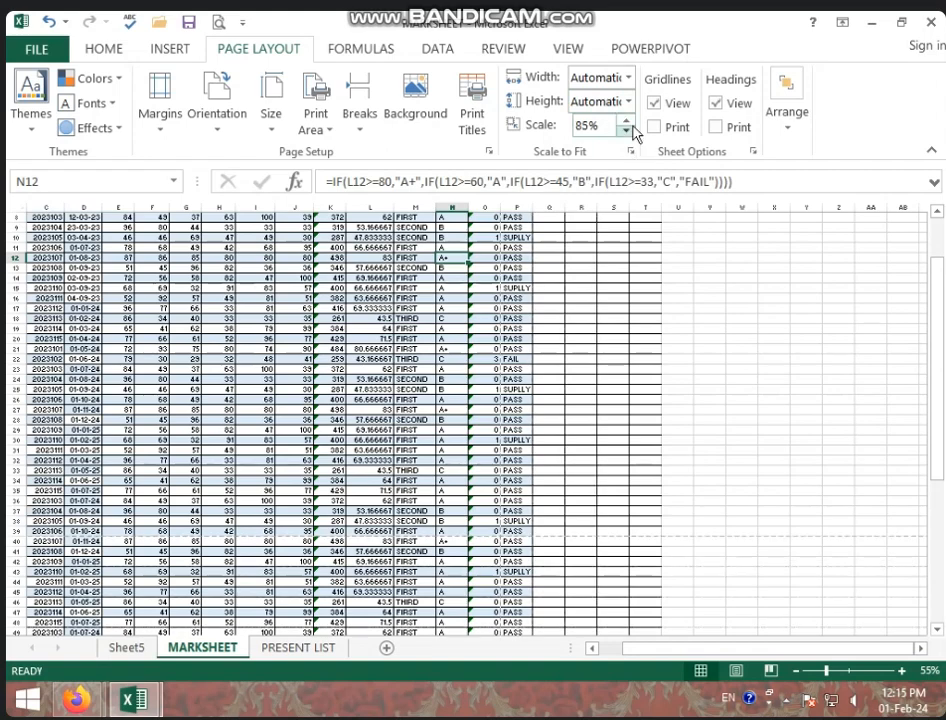
click(627, 121)
click(627, 121)
click(627, 121)
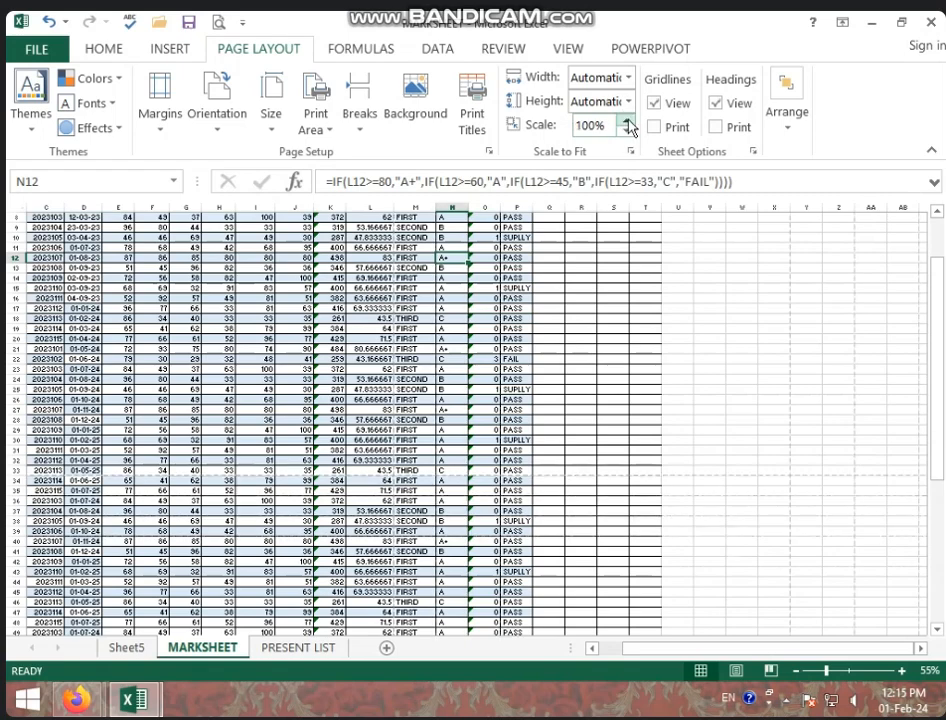
click(420, 459)
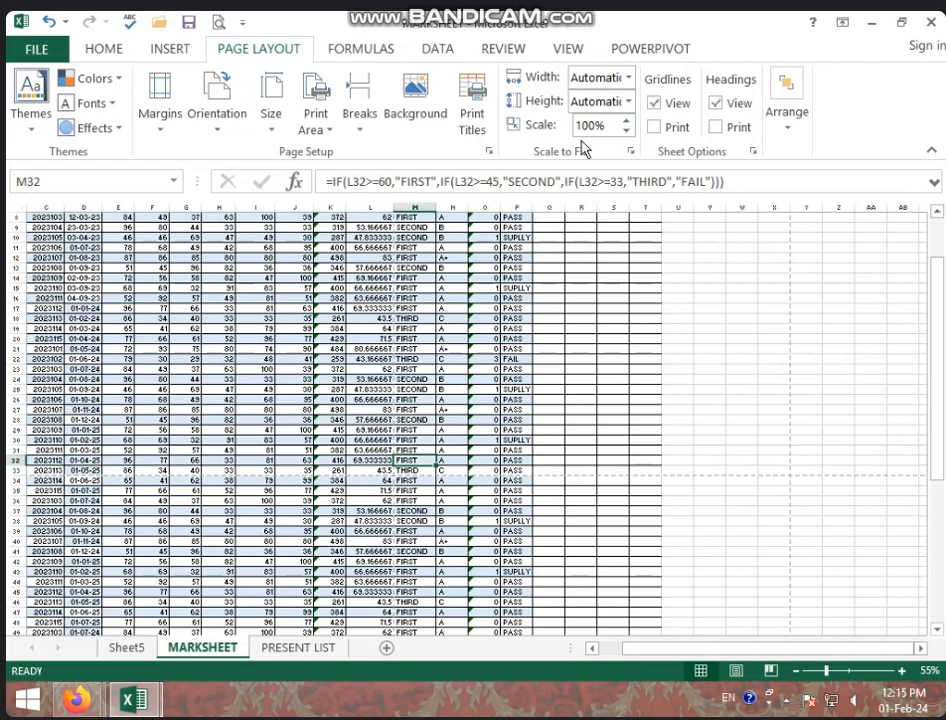
Enlarge the mark sheet's print scale to 135% and check the printout in the print preview
click(290, 450)
scroll(240, 400, up, 3)
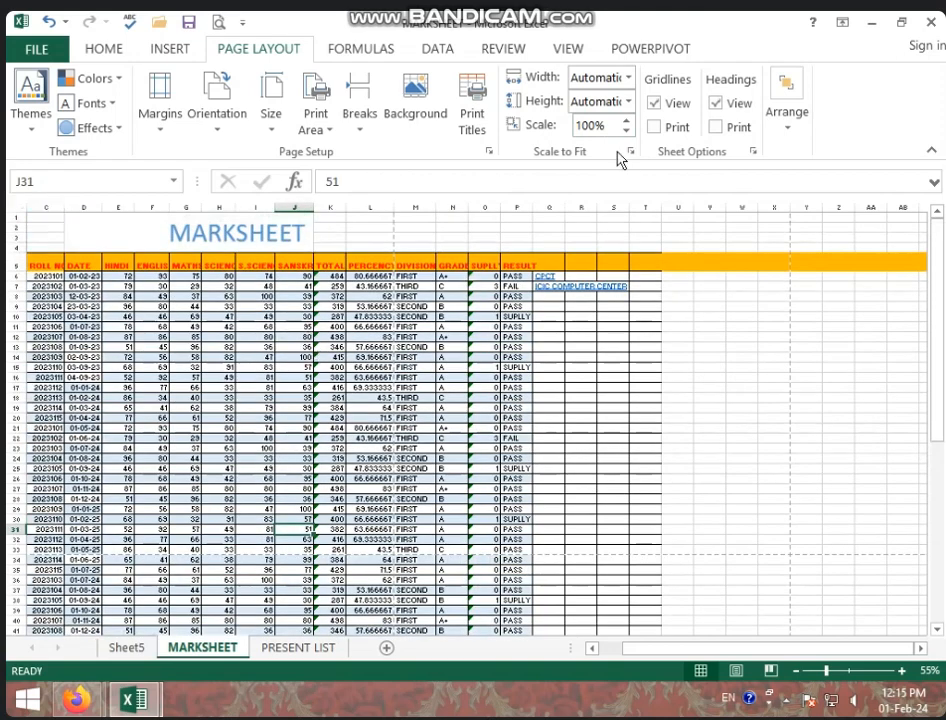
click(627, 120)
click(627, 120)
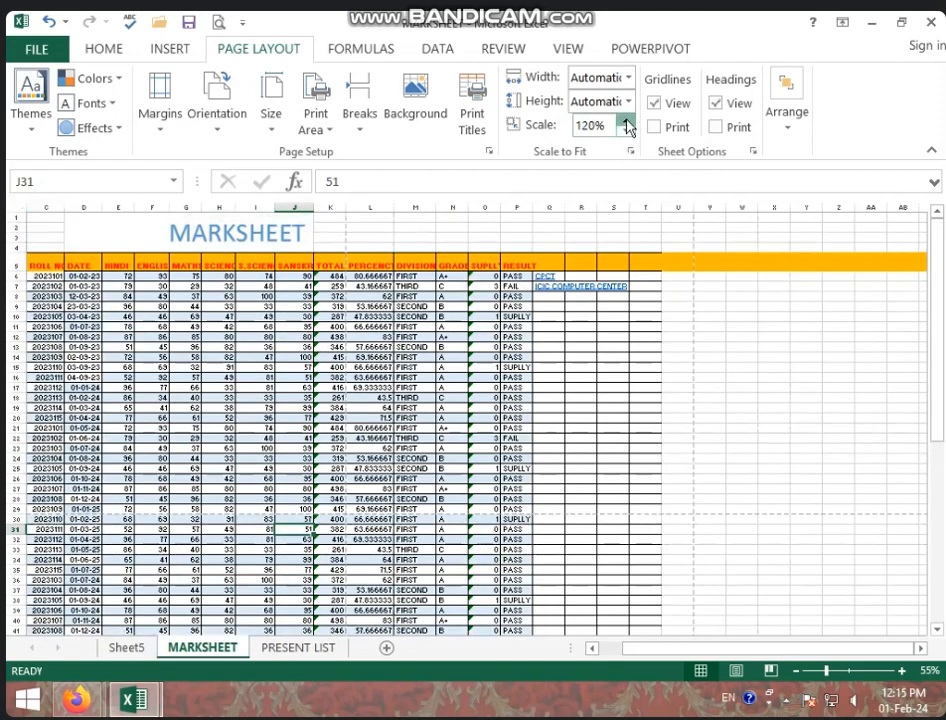
click(627, 120)
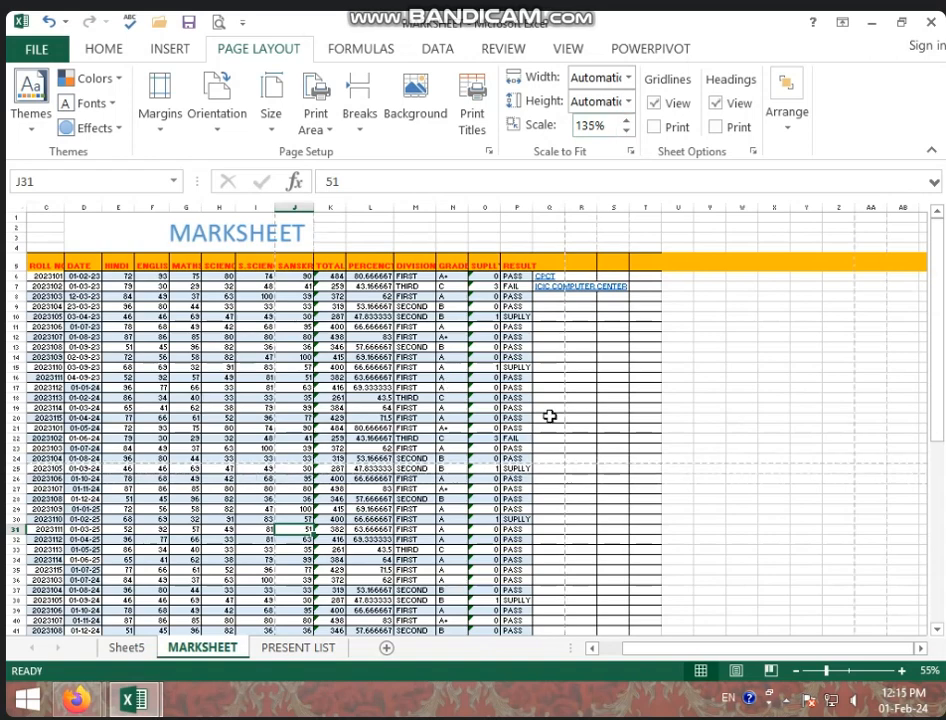
key(ctrl+p)
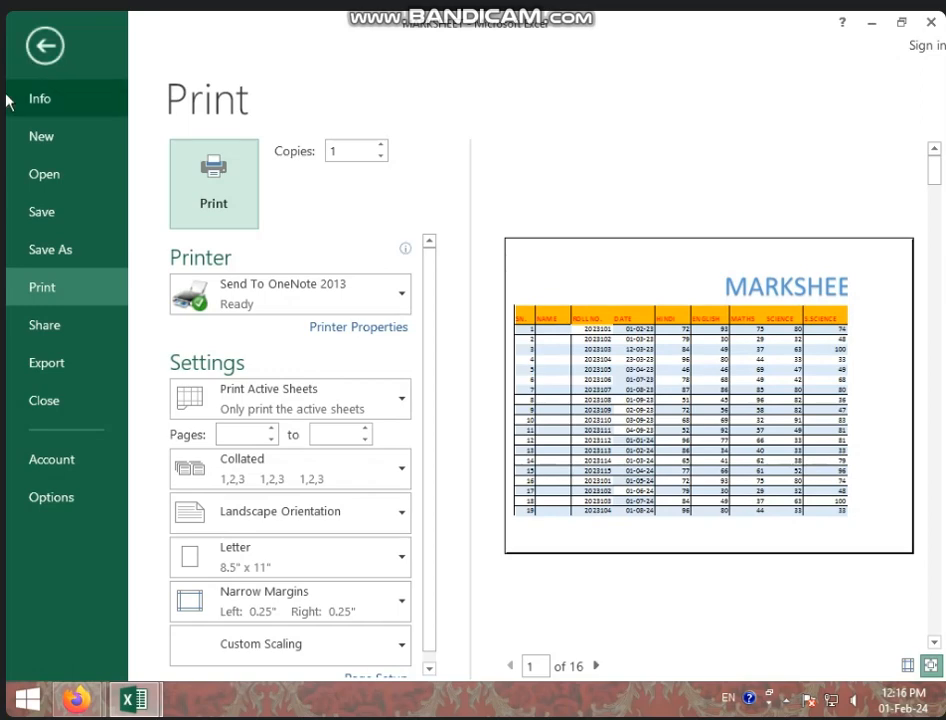
click(42, 52)
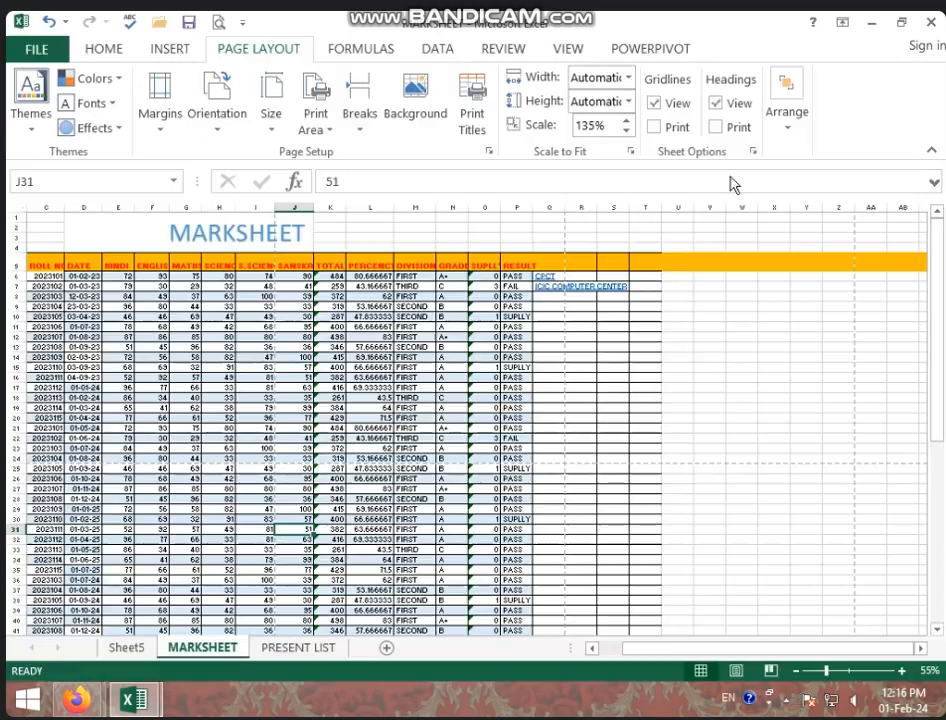
Restore the mark sheet's print scale to 100%
click(628, 130)
click(628, 130)
click(628, 130)
click(627, 131)
click(627, 131)
click(627, 131)
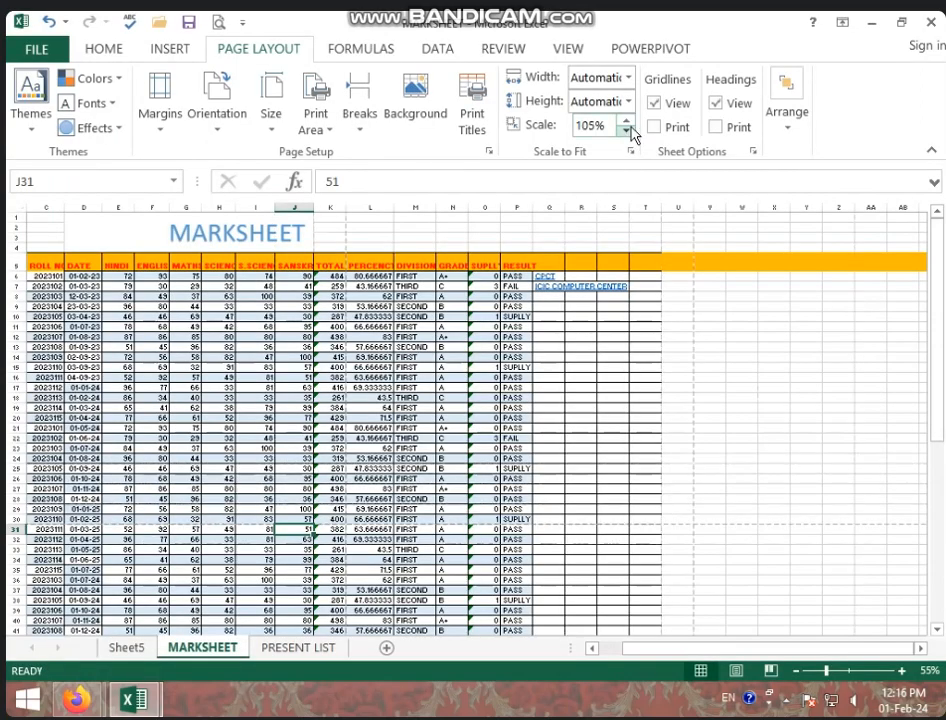
click(627, 131)
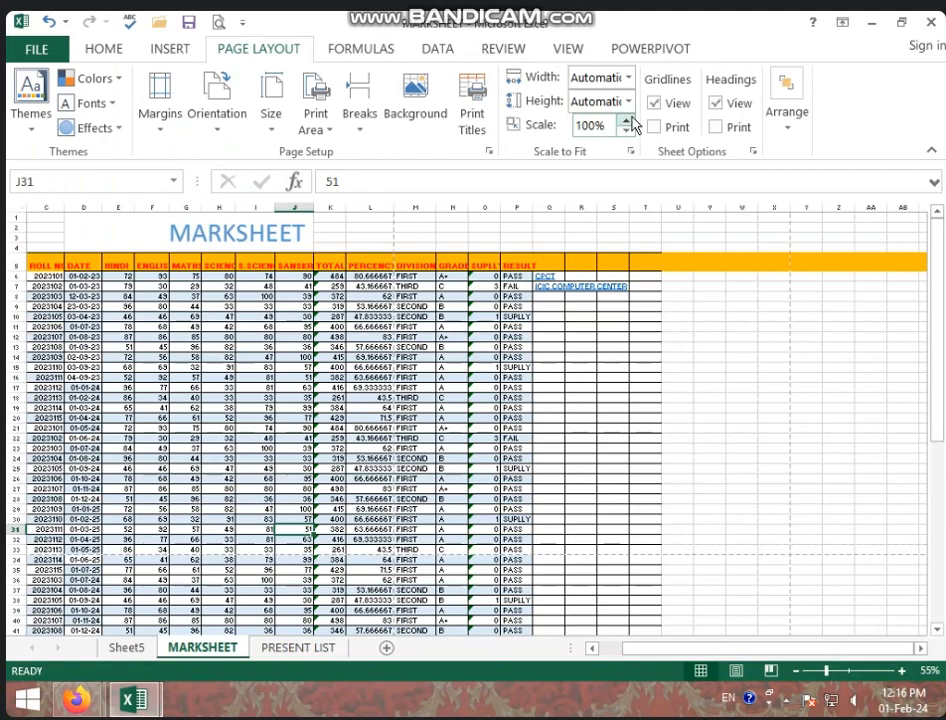
click(516, 427)
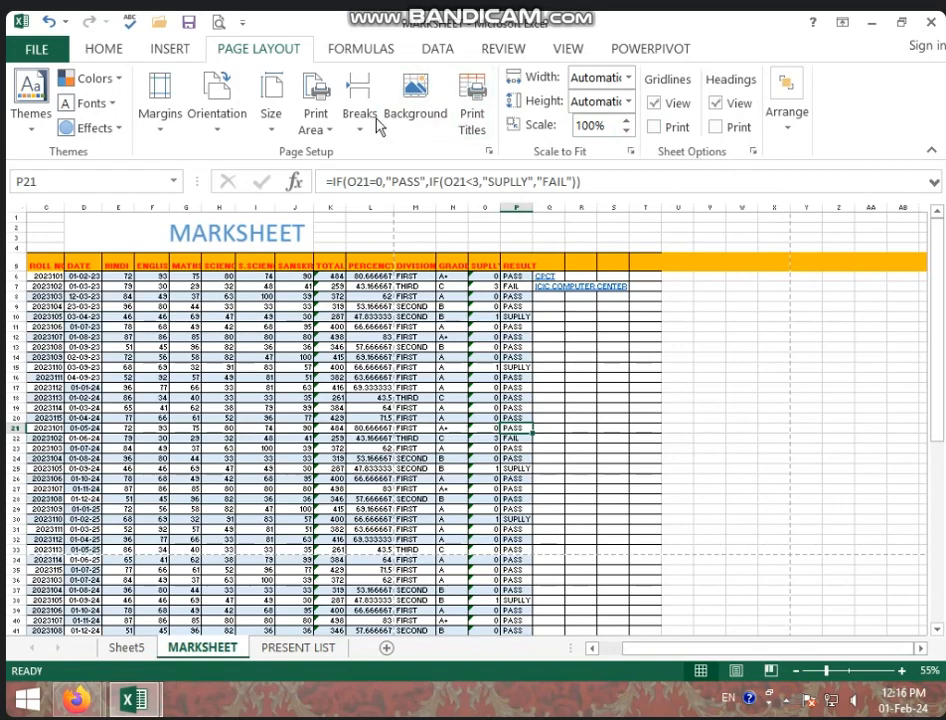
Review the print titles settings in Page Setup and close the dialog without changing anything
click(473, 115)
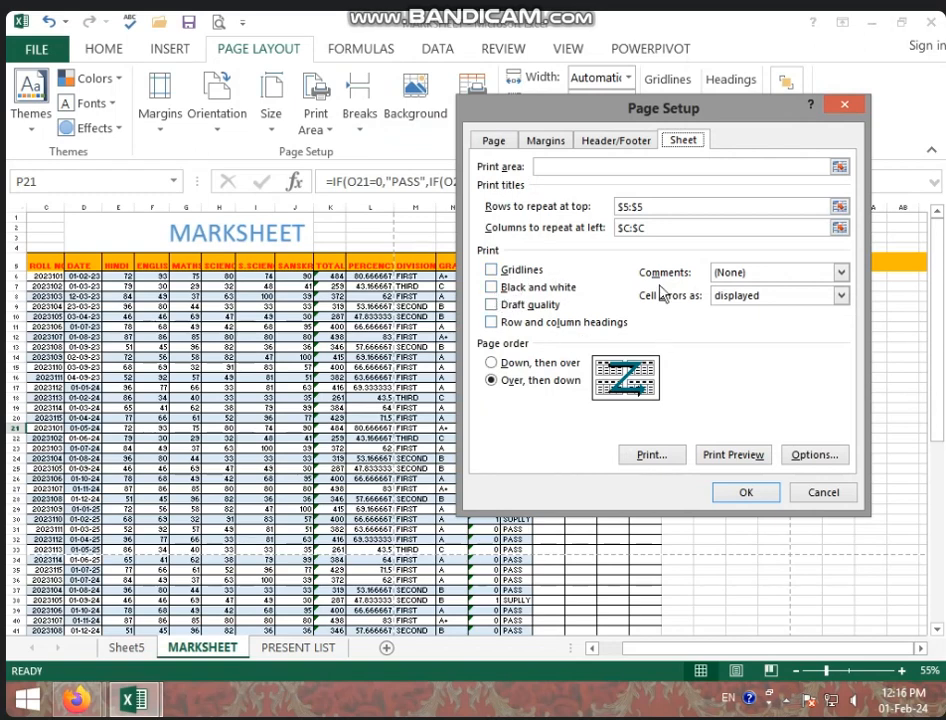
click(824, 495)
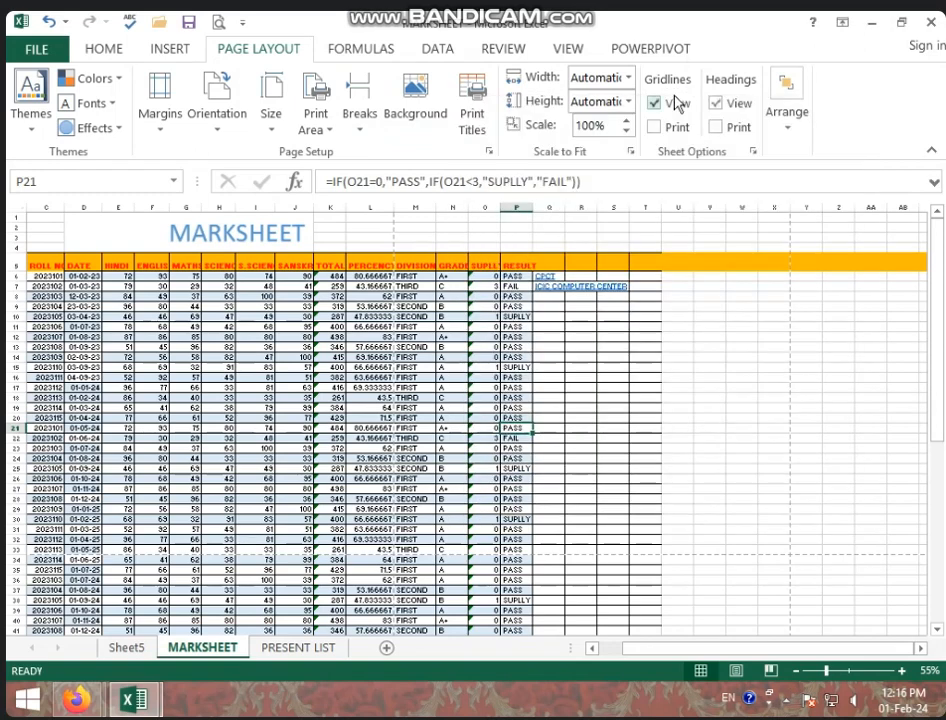
click(742, 367)
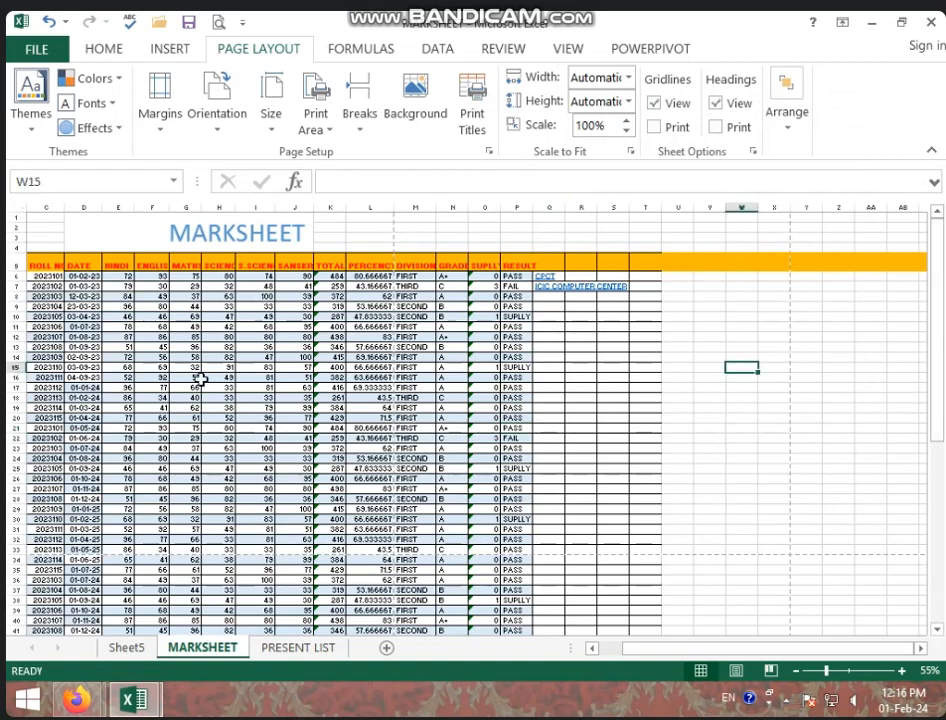
Hide the mark sheet's gridlines on screen, look over the sheet without them, and show them again
click(775, 388)
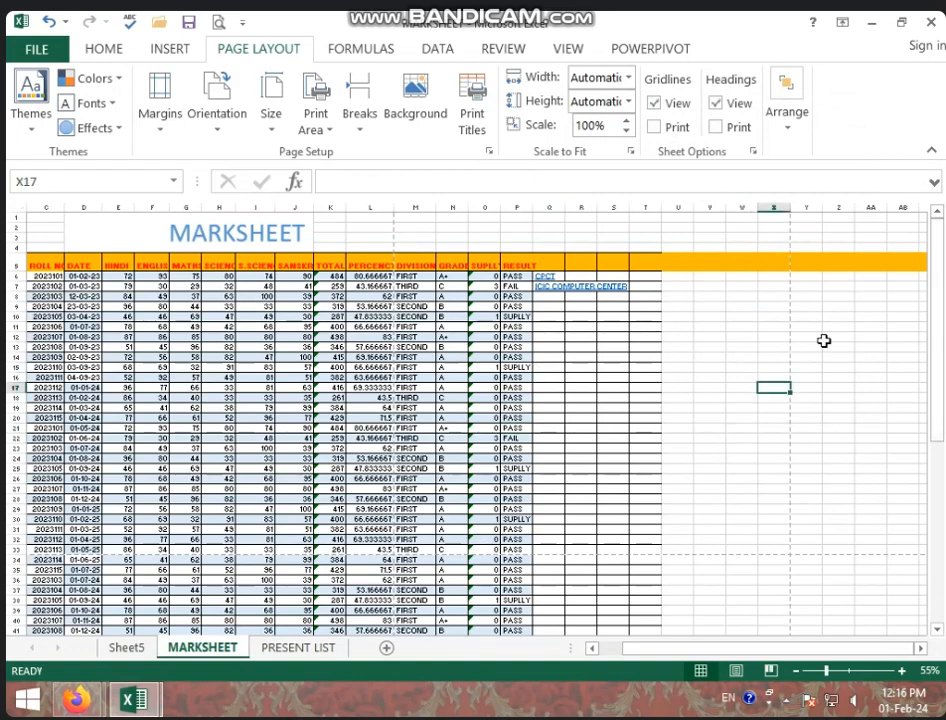
click(655, 103)
click(655, 103)
scroll(845, 359, down, 17)
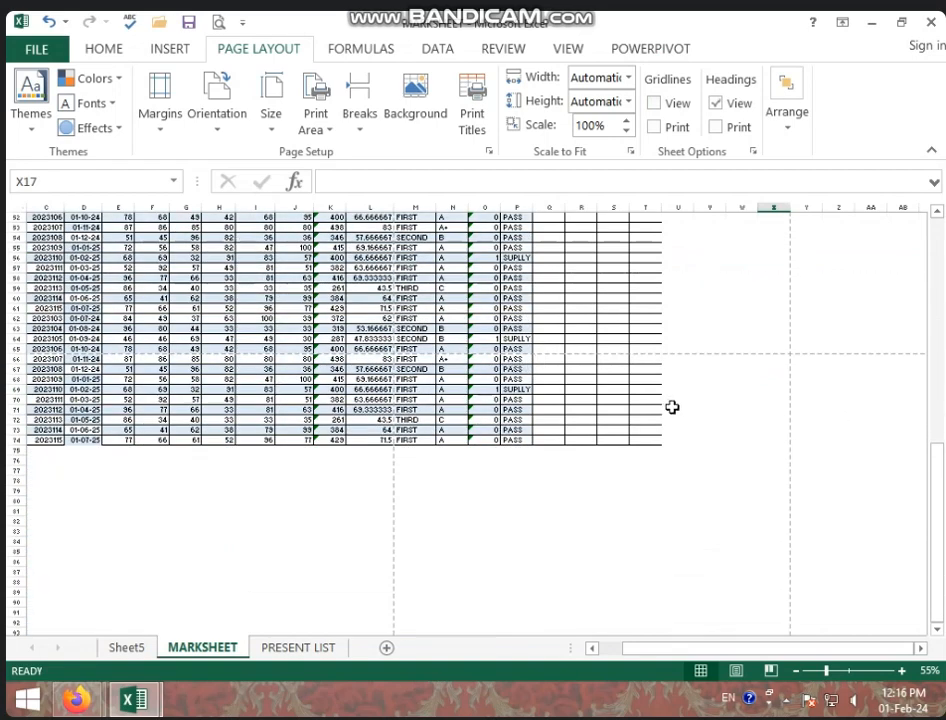
scroll(672, 407, up, 11)
click(668, 106)
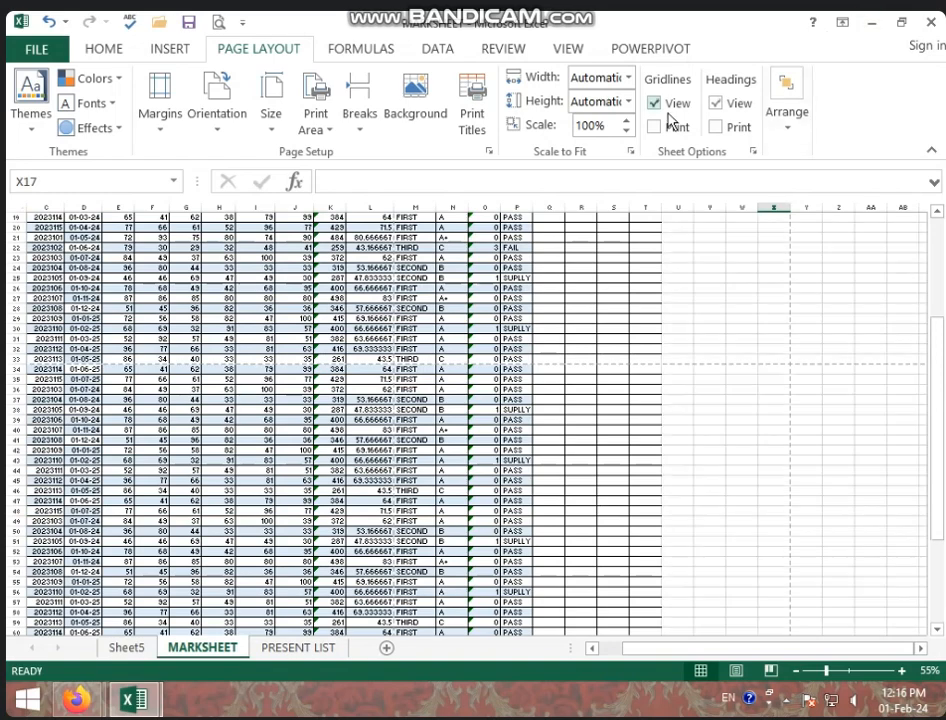
Check the first three pages of the mark sheet in the print preview with gridline printing off
click(878, 482)
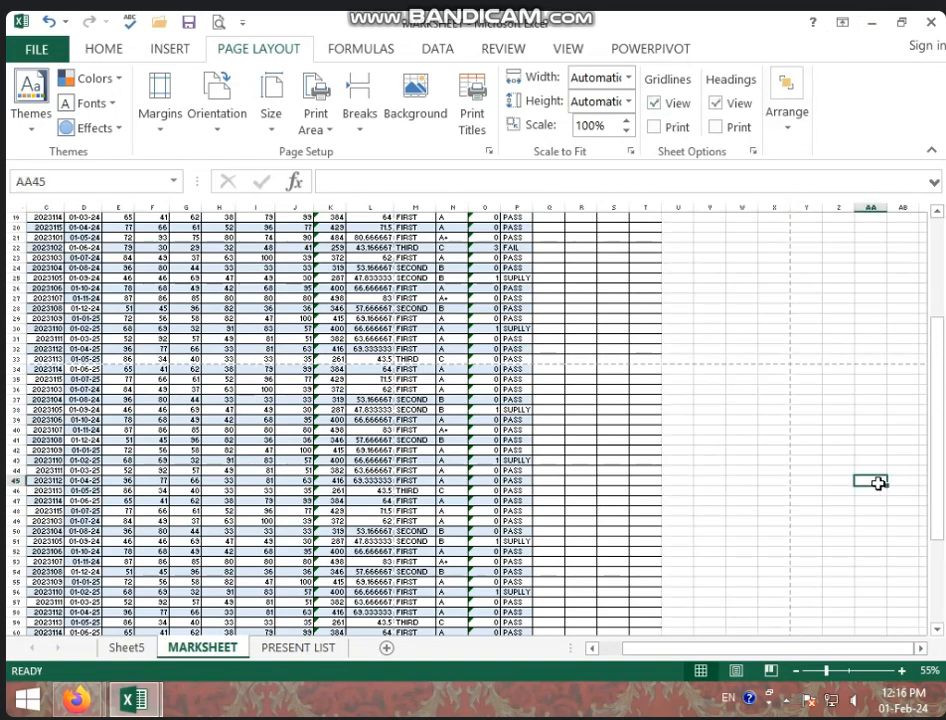
key(ctrl+p)
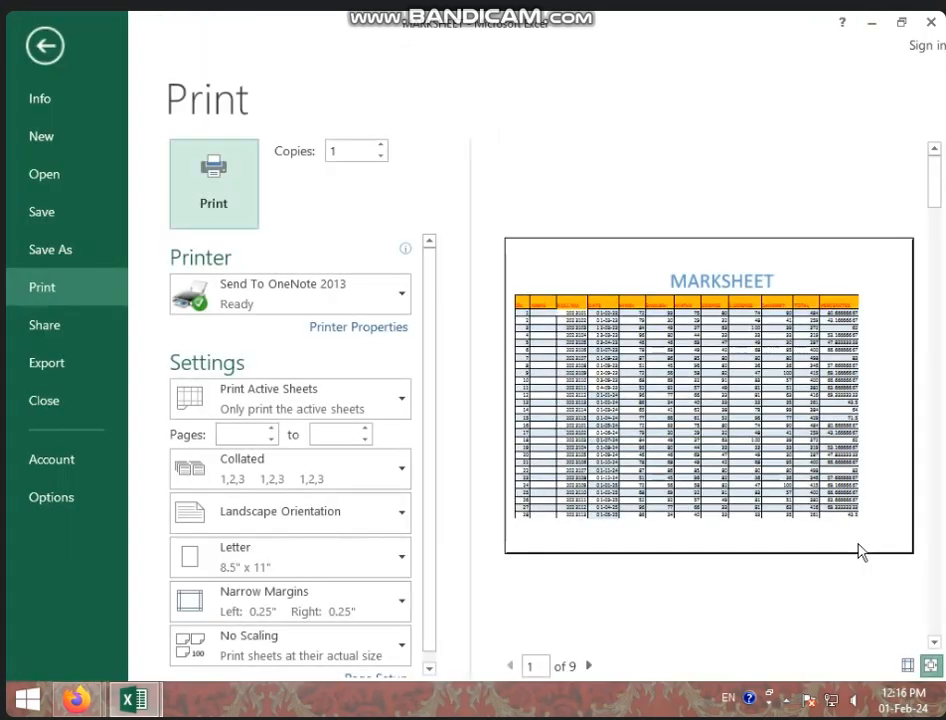
click(588, 666)
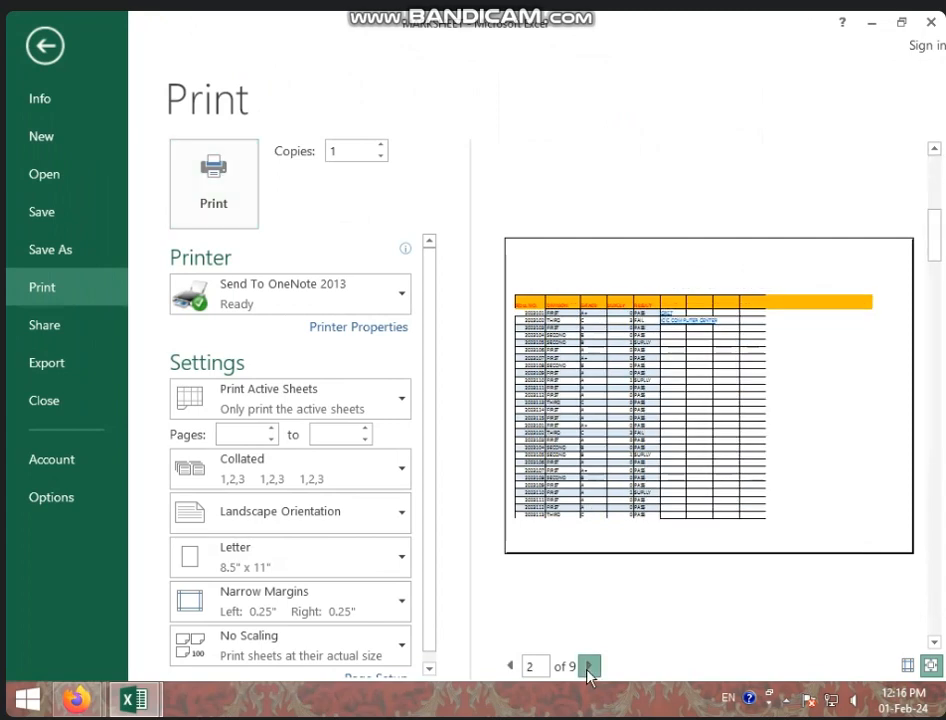
click(588, 666)
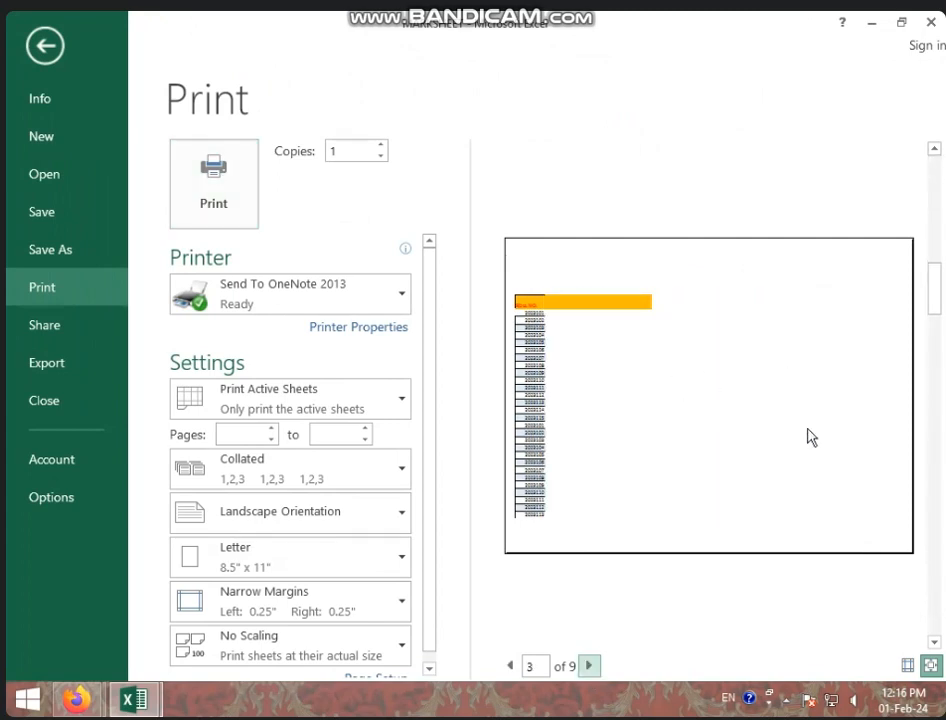
click(38, 52)
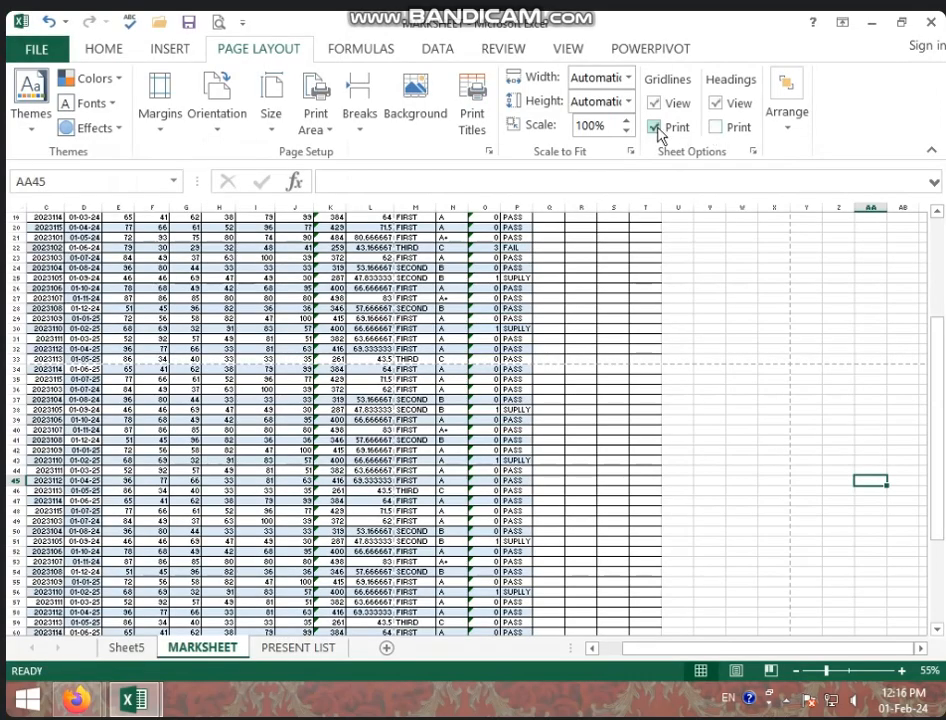
Turn on gridline printing for the mark sheet and check the first three pages in the print preview
click(633, 377)
click(754, 378)
key(ctrl+p)
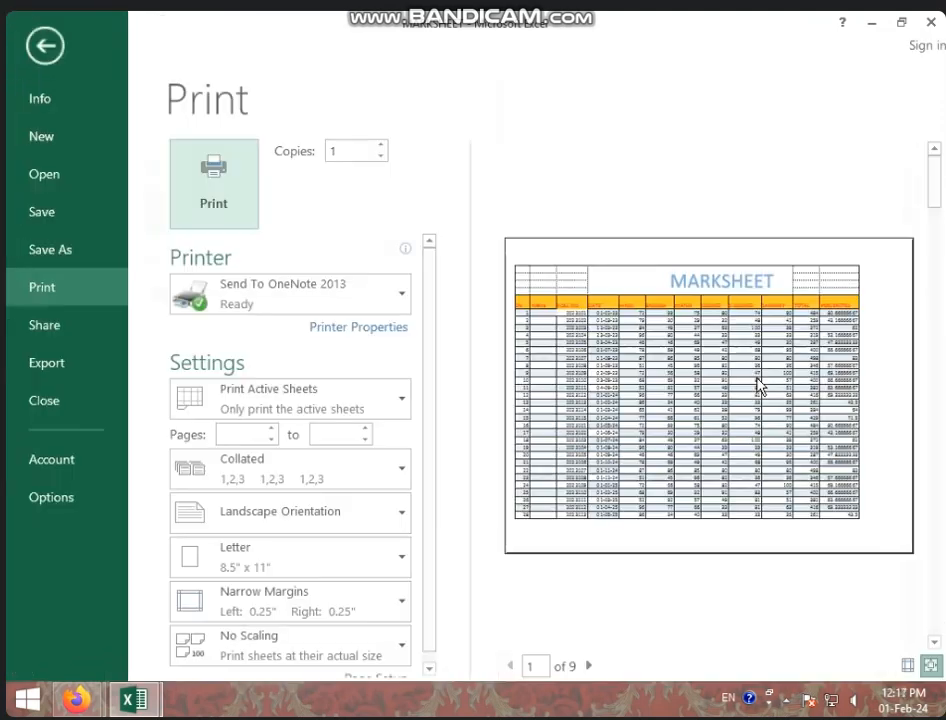
click(587, 666)
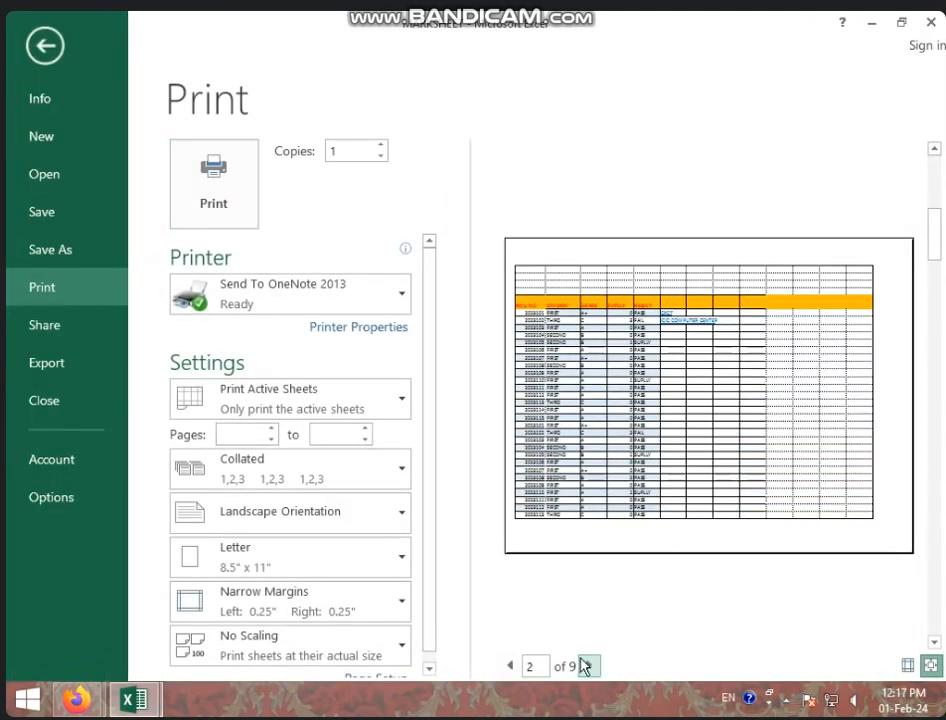
click(587, 666)
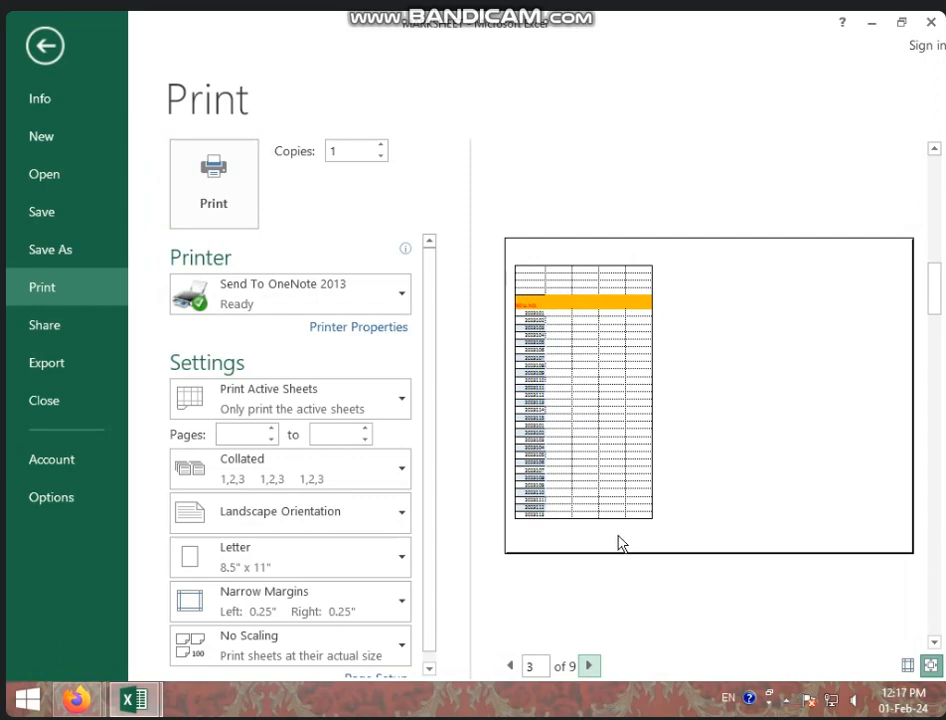
click(43, 44)
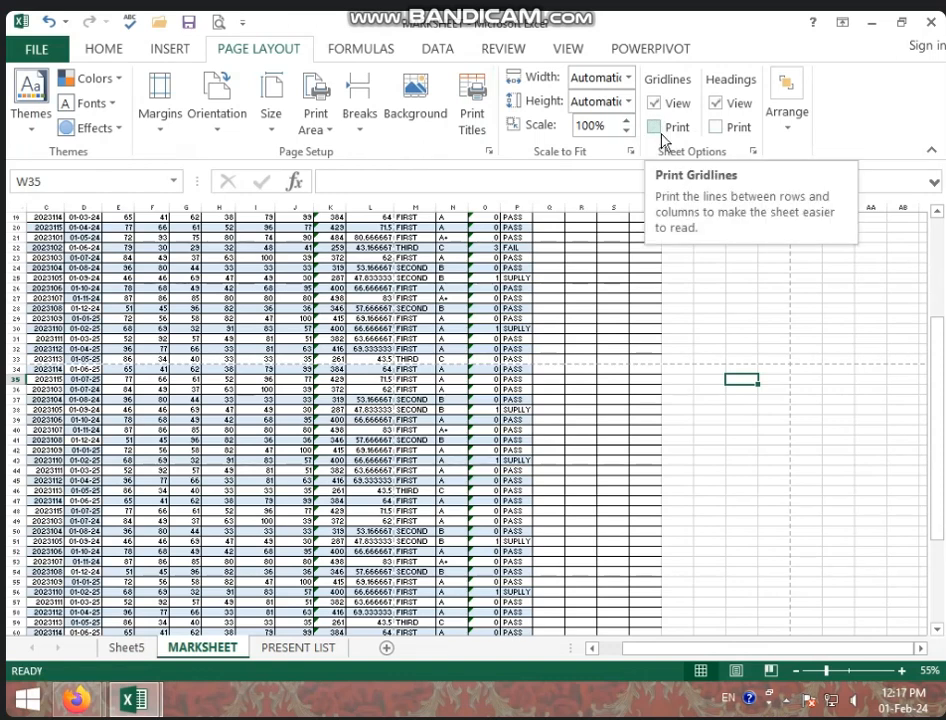
Toggle the mark sheet's gridline printing on and off, leaving it off
click(656, 131)
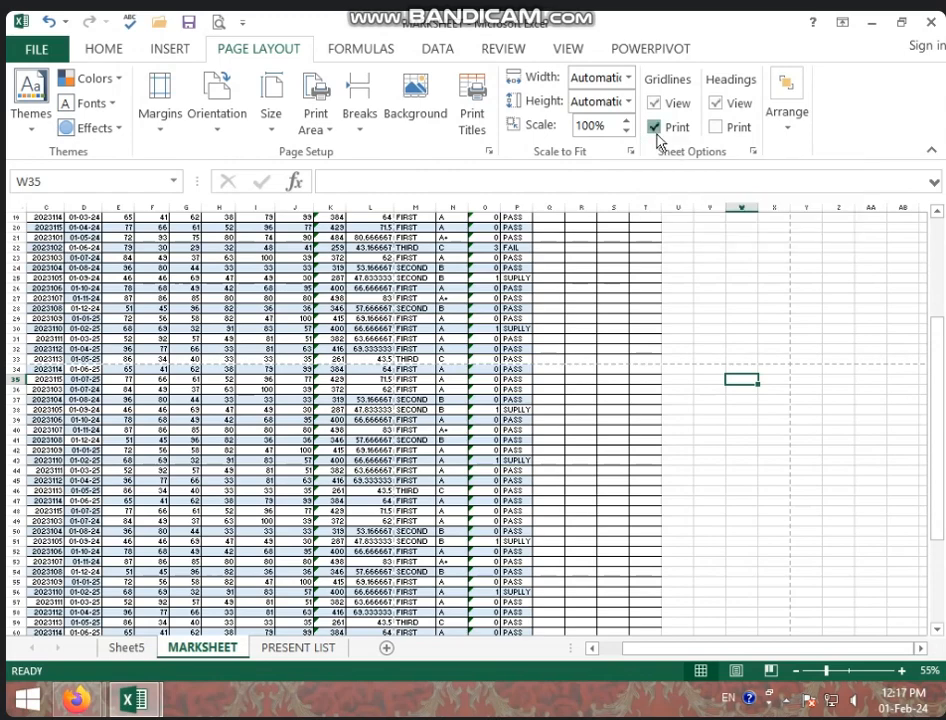
click(656, 132)
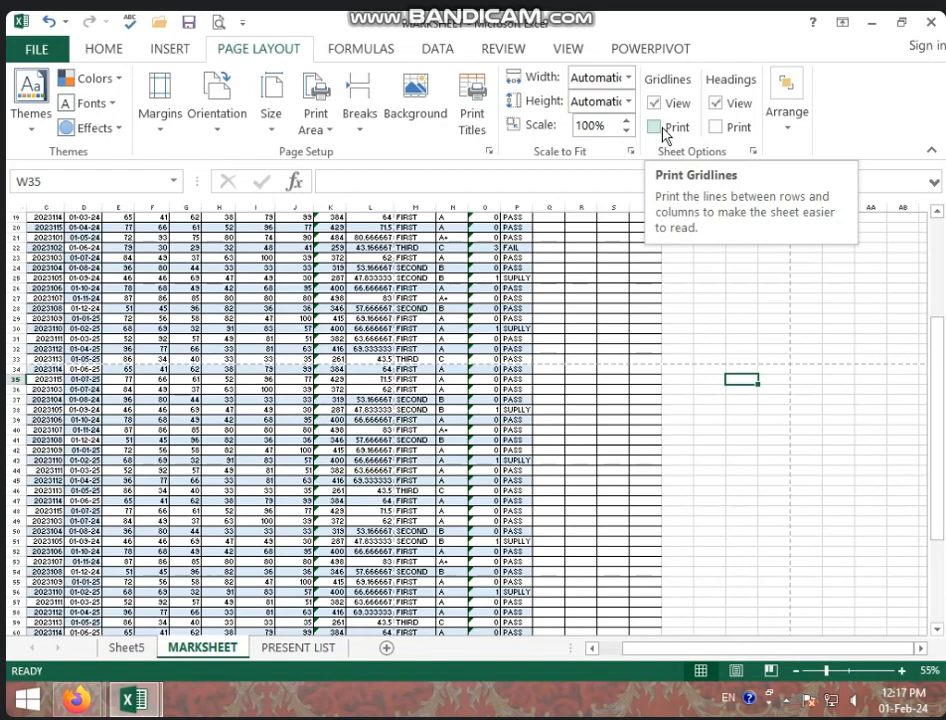
click(666, 132)
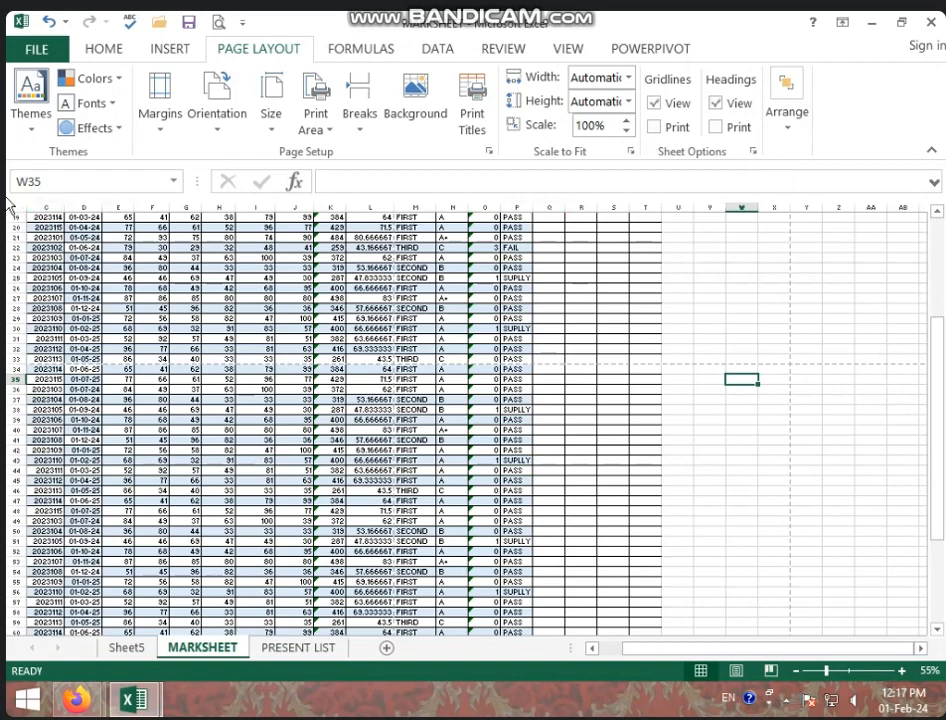
Hide the mark sheet's row and column headings on screen and show them again
click(716, 103)
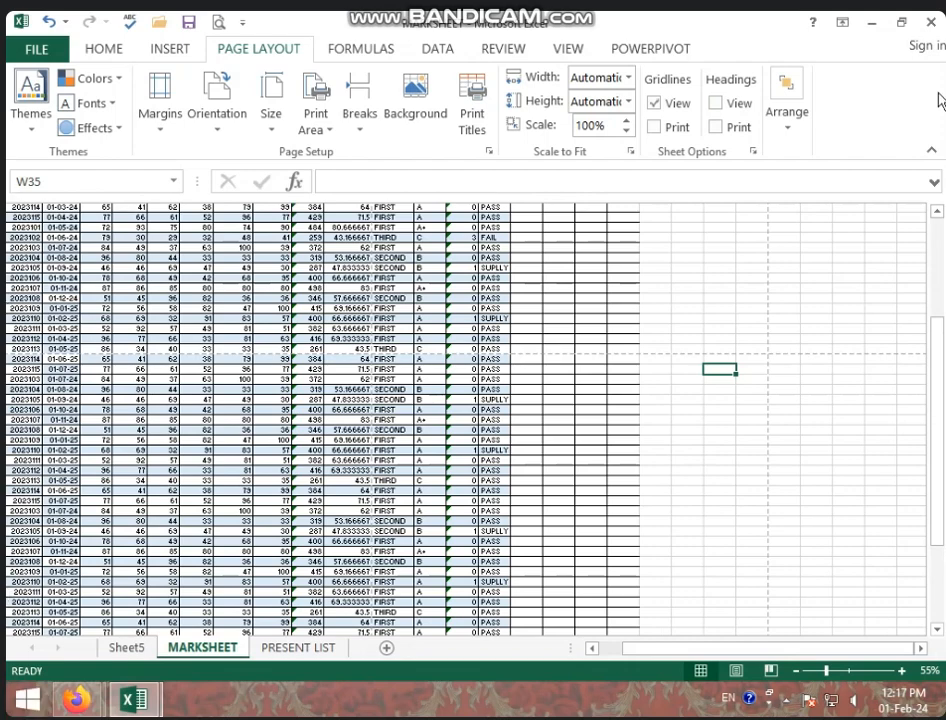
click(741, 104)
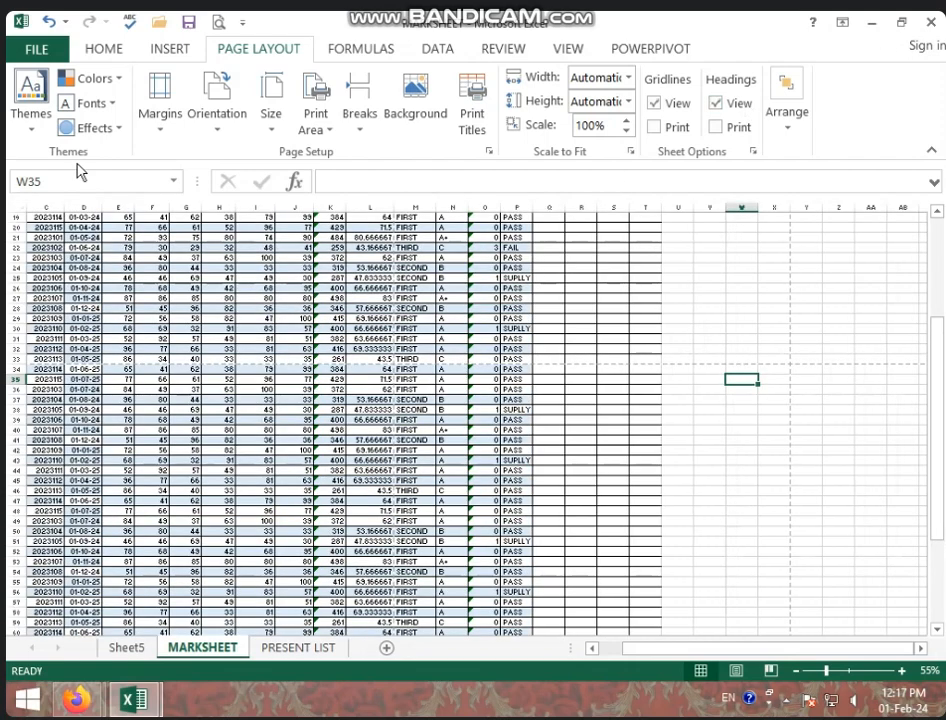
Check the mark sheet's first page in the print preview with heading printing off
click(484, 410)
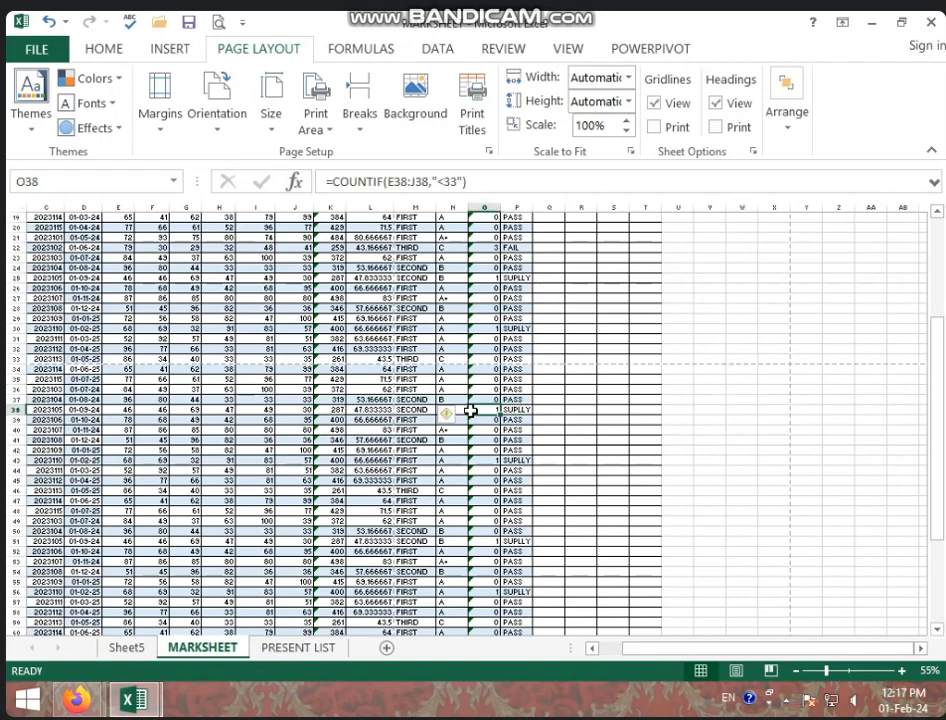
key(ctrl+p)
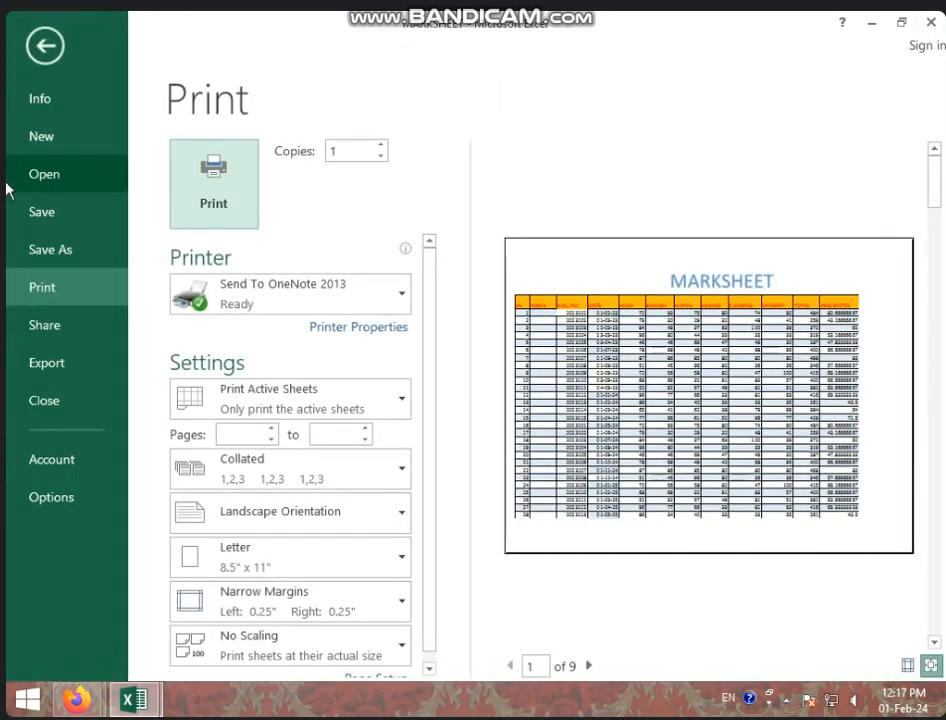
click(48, 64)
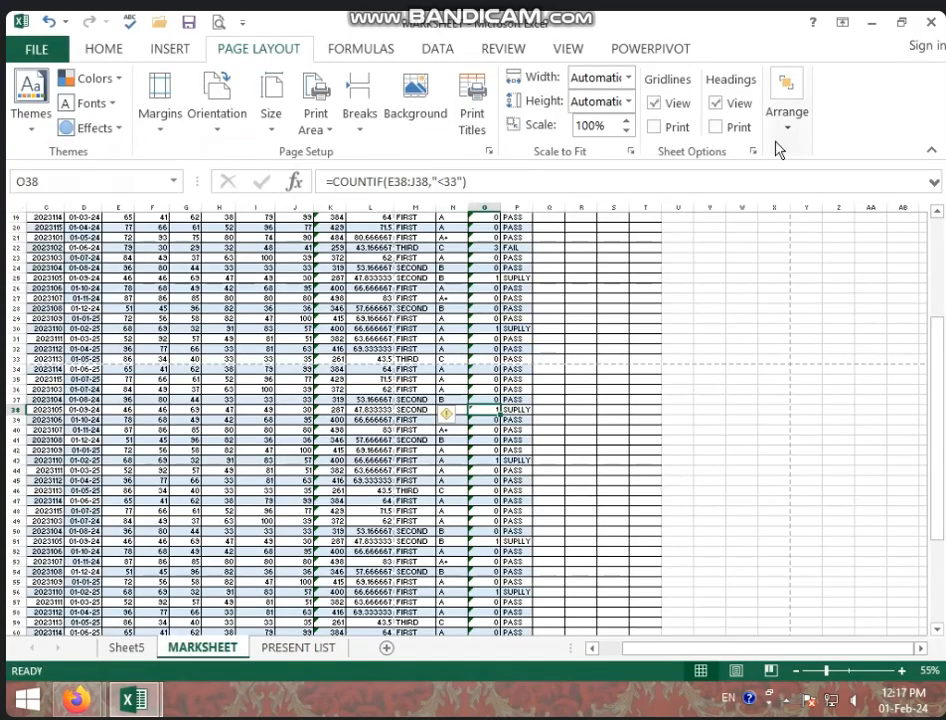
Turn on printing of row and column headings, check the print preview, and turn heading printing off again
click(715, 127)
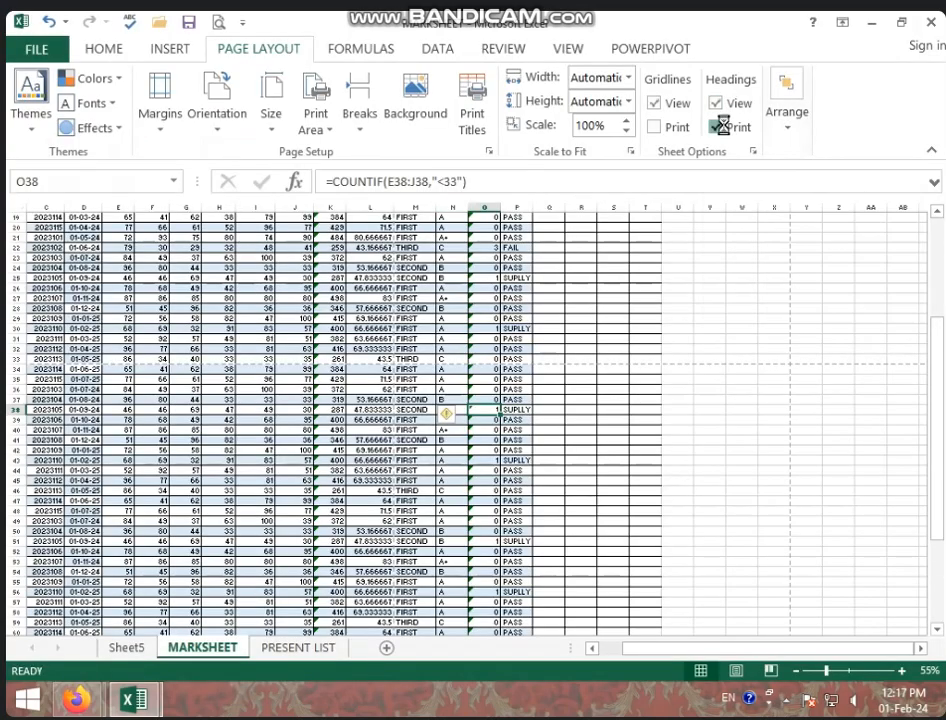
click(538, 357)
key(ctrl+p)
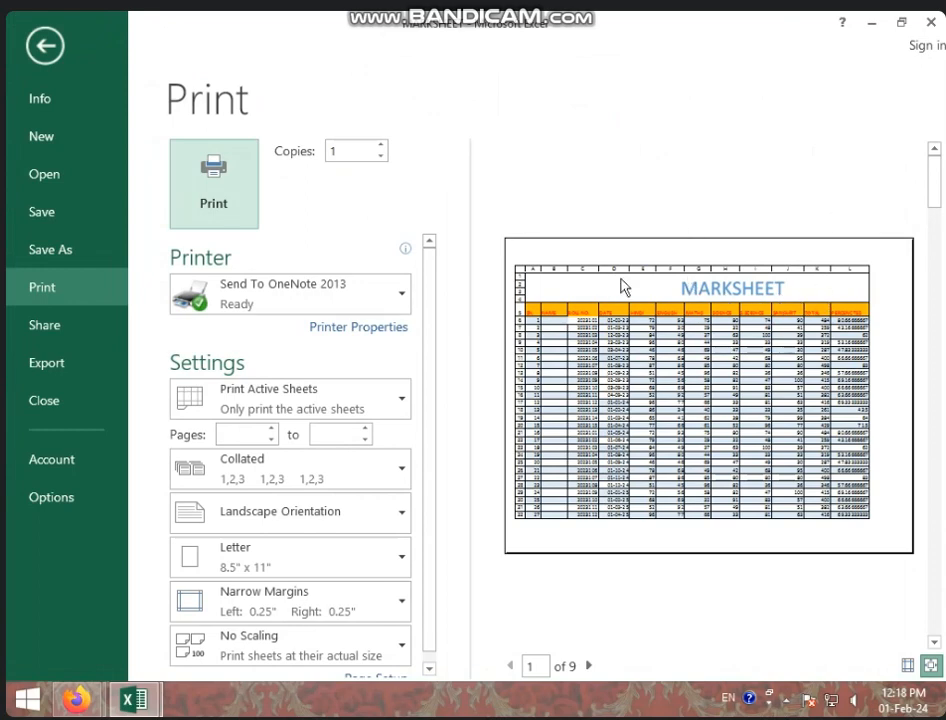
click(44, 46)
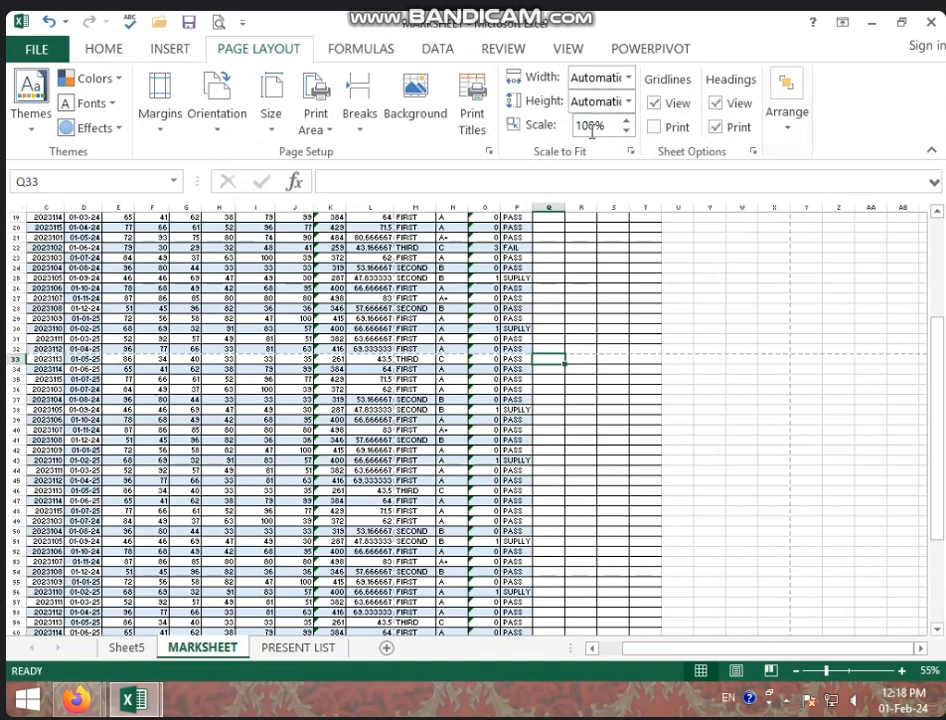
click(716, 133)
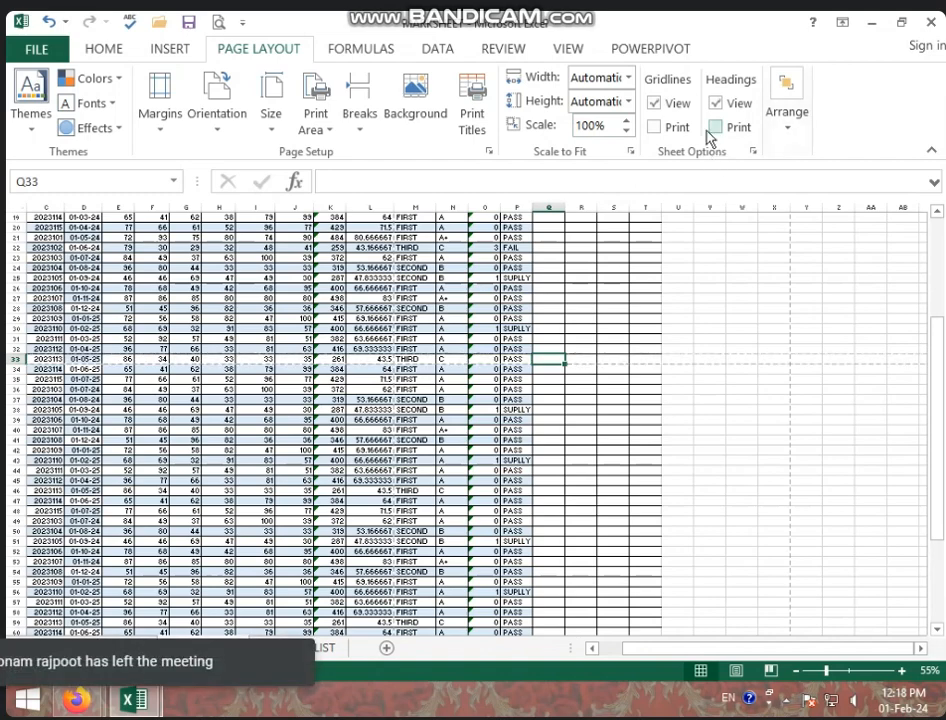